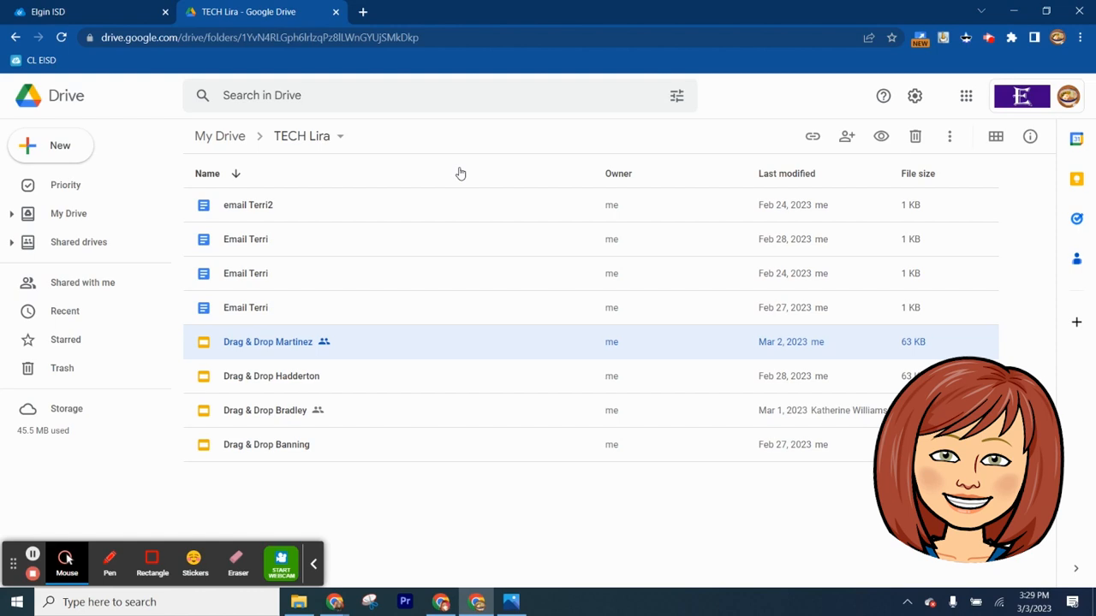
Create a new Google Drawings file in the TECH Lira folder
click(60, 150)
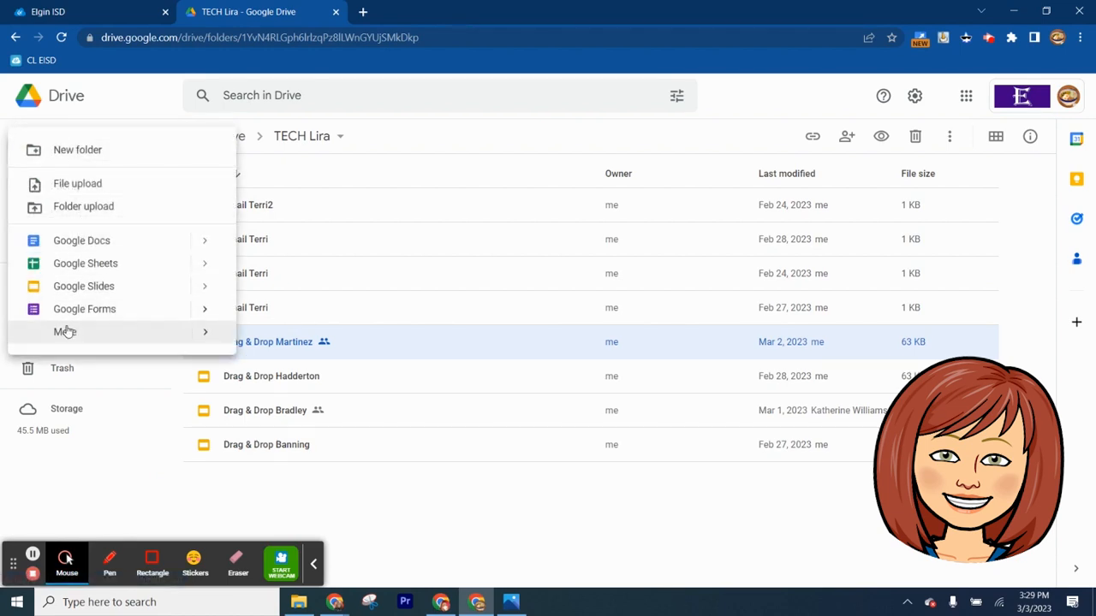
mouse_move(67, 336)
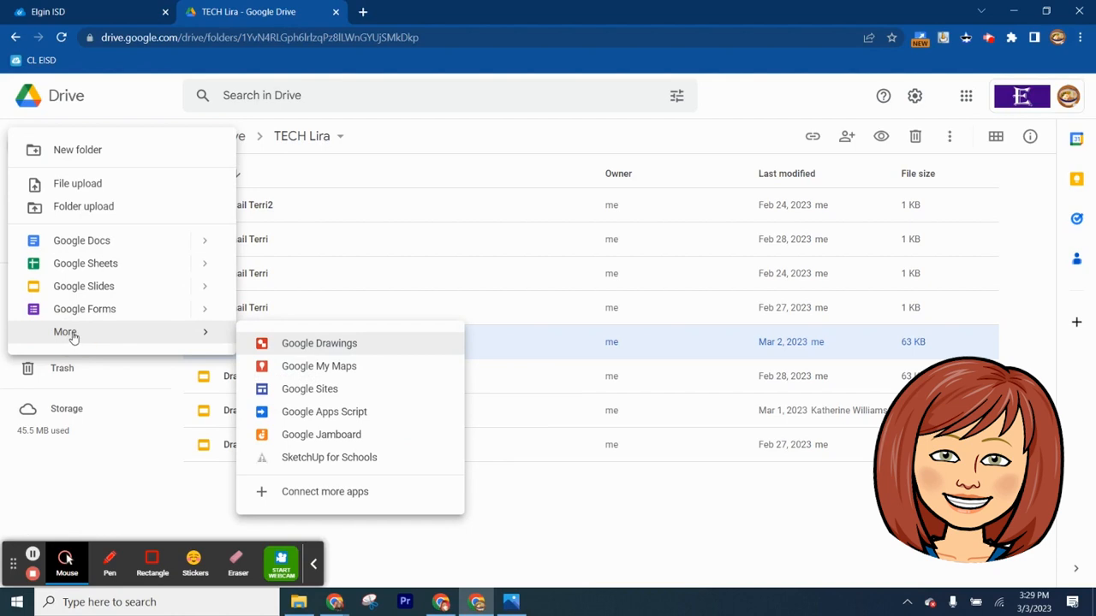
click(318, 346)
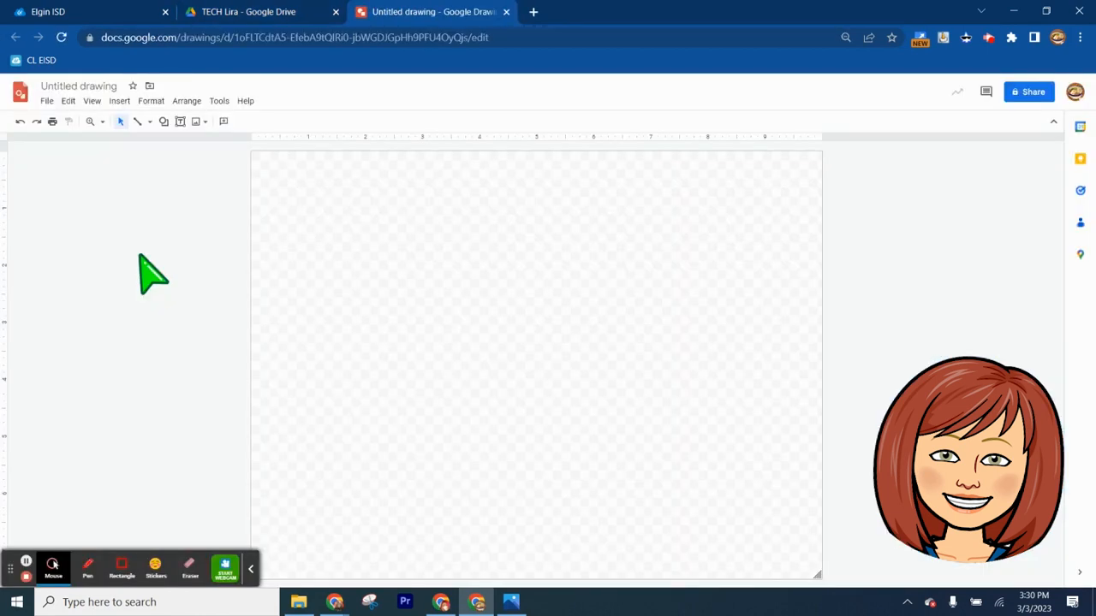
Rename the untitled drawing as "Linear Flowchart Display Name"
click(95, 90)
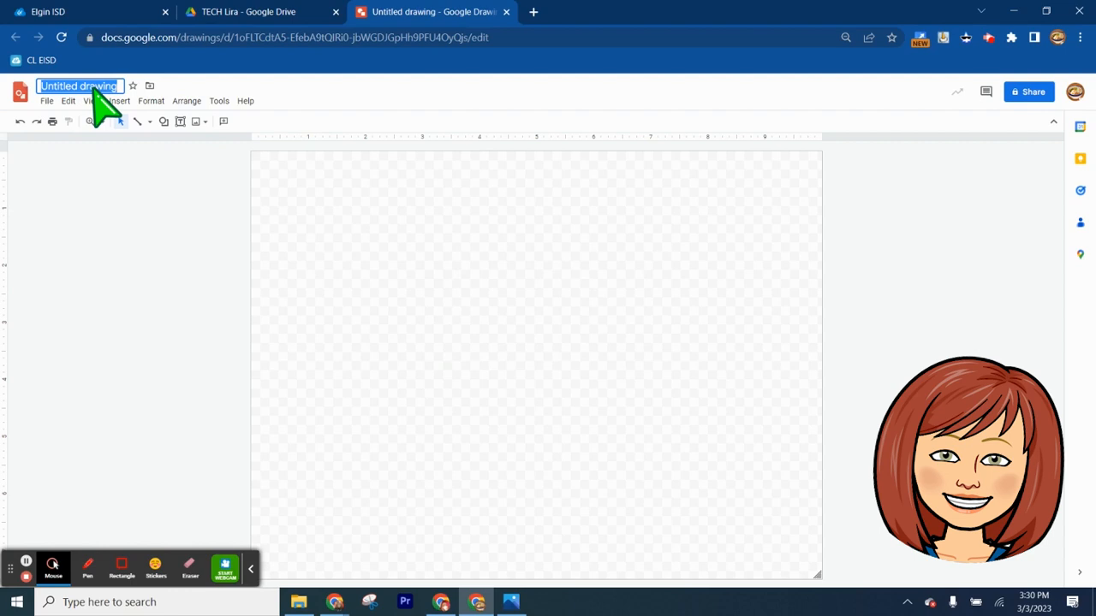
text(Linear )
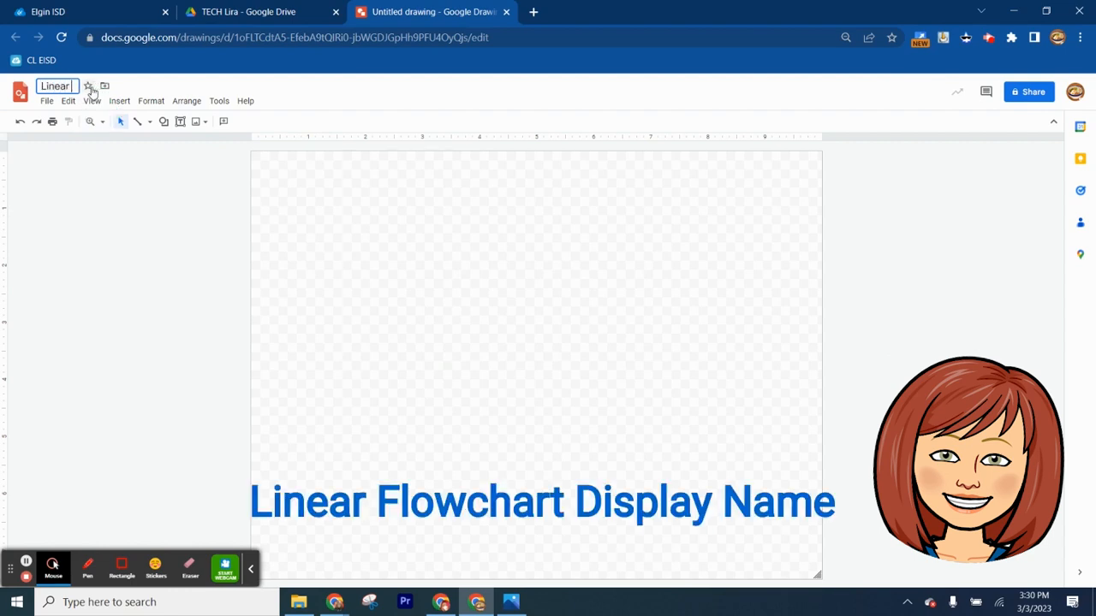
text(Flowchart Display Name)
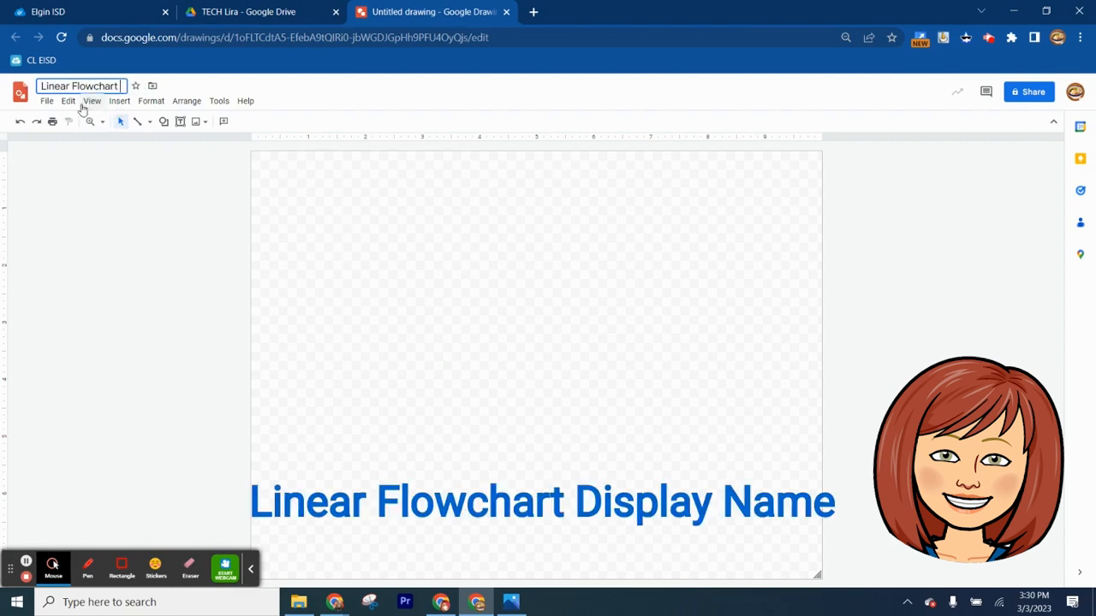
key(Return)
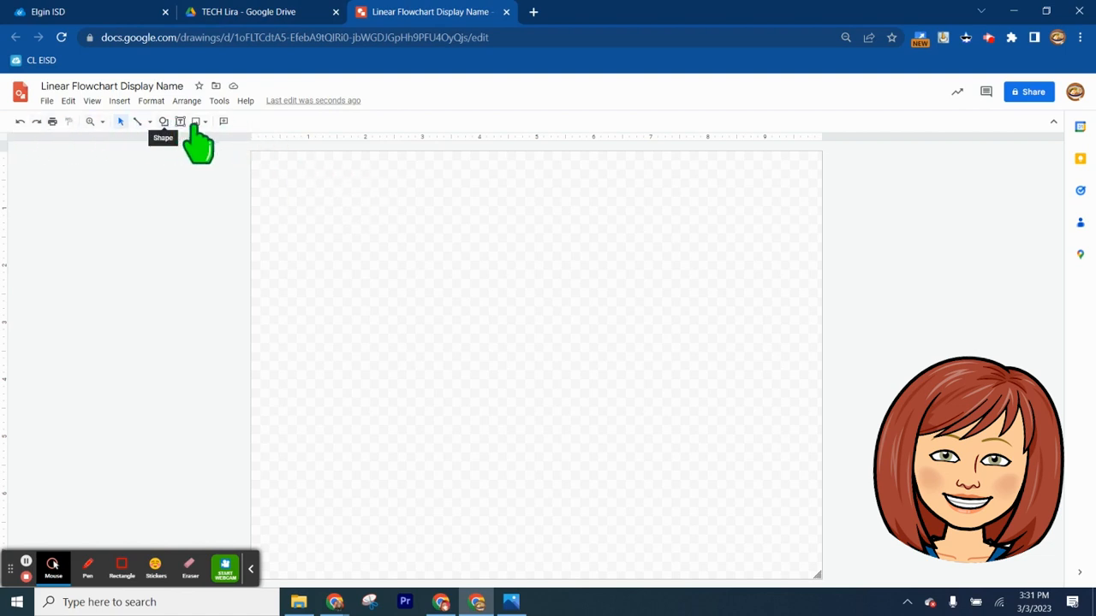
Draw a wide oval near the upper-left corner of the canvas as the flowchart's first shape
click(164, 121)
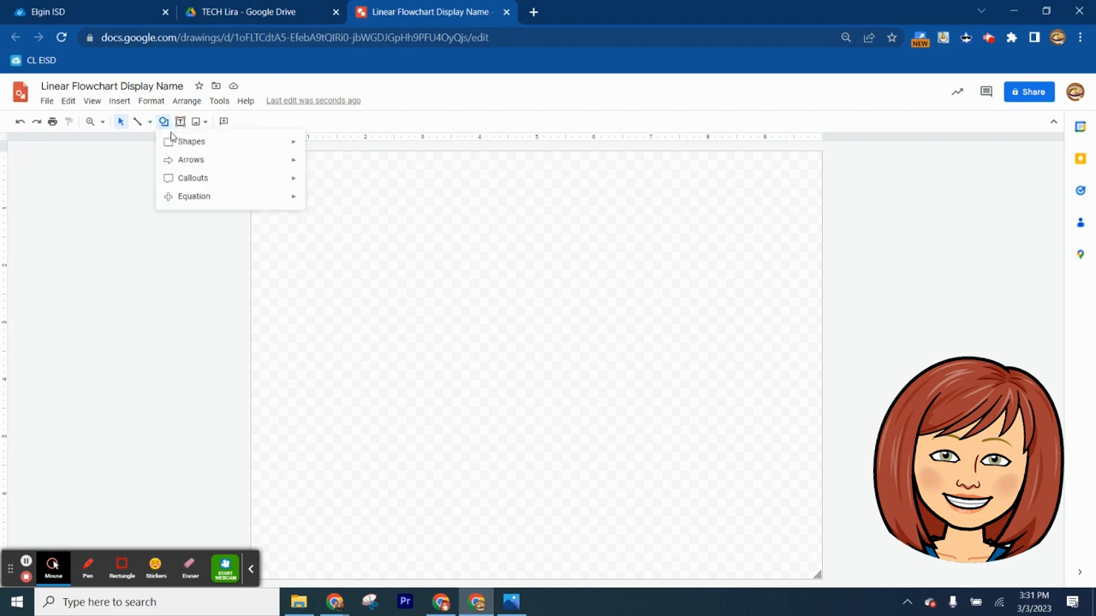
mouse_move(177, 145)
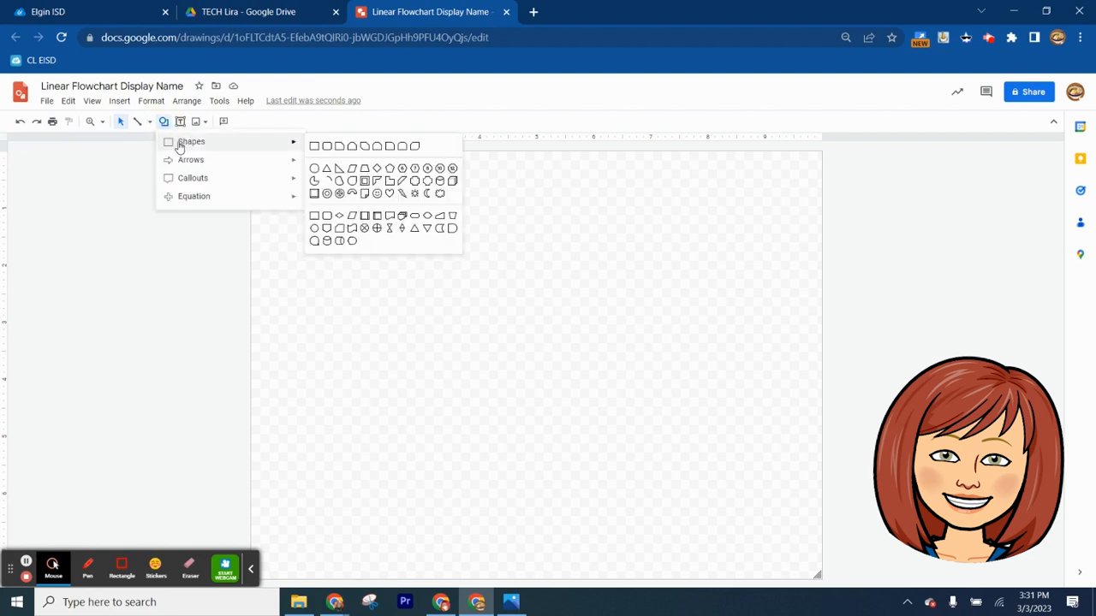
click(315, 170)
drag(309, 176, 455, 249)
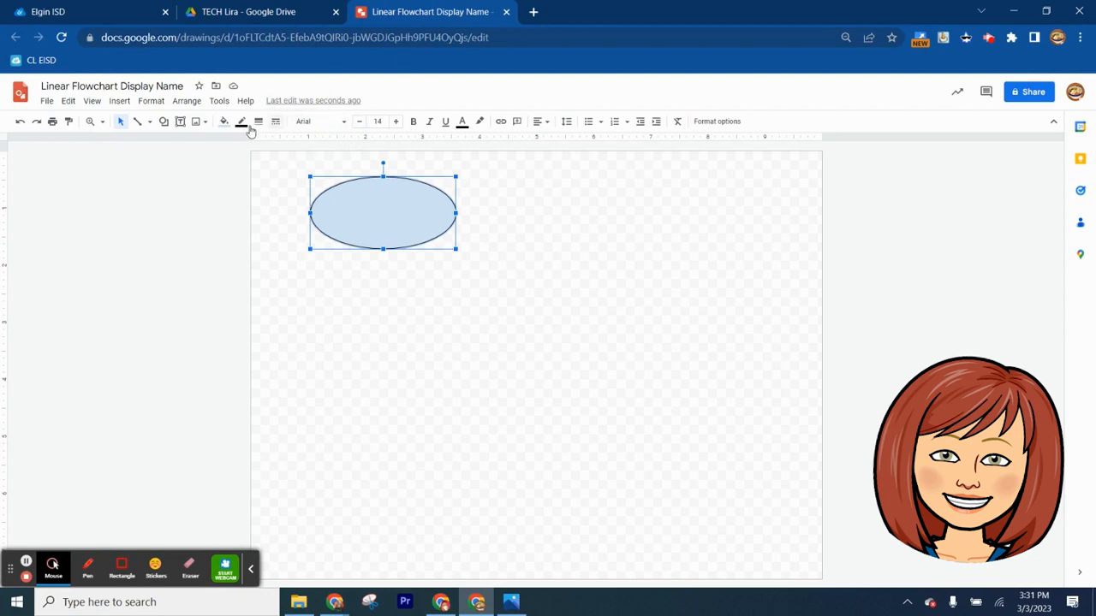
Give the oval a light purple fill with a matching light purple border, and nudge it slightly to the right
click(222, 121)
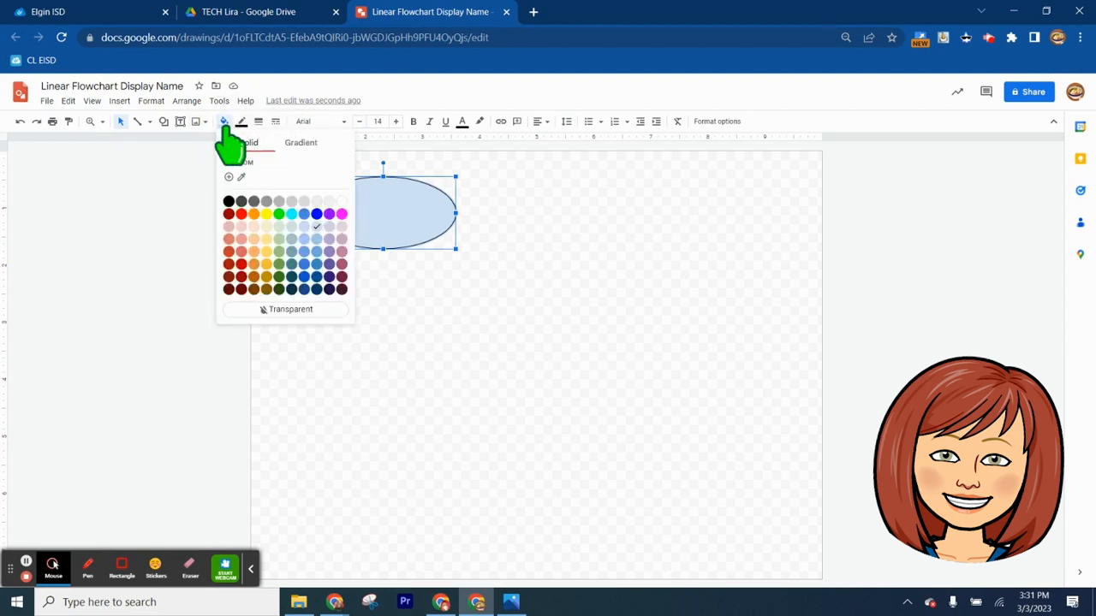
click(330, 227)
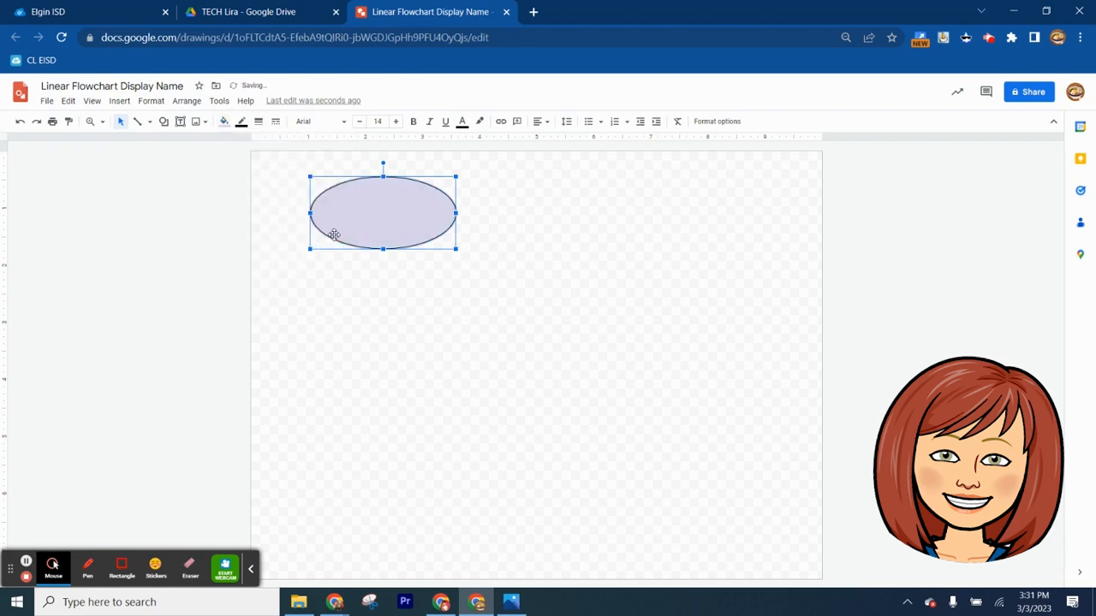
click(224, 122)
click(335, 238)
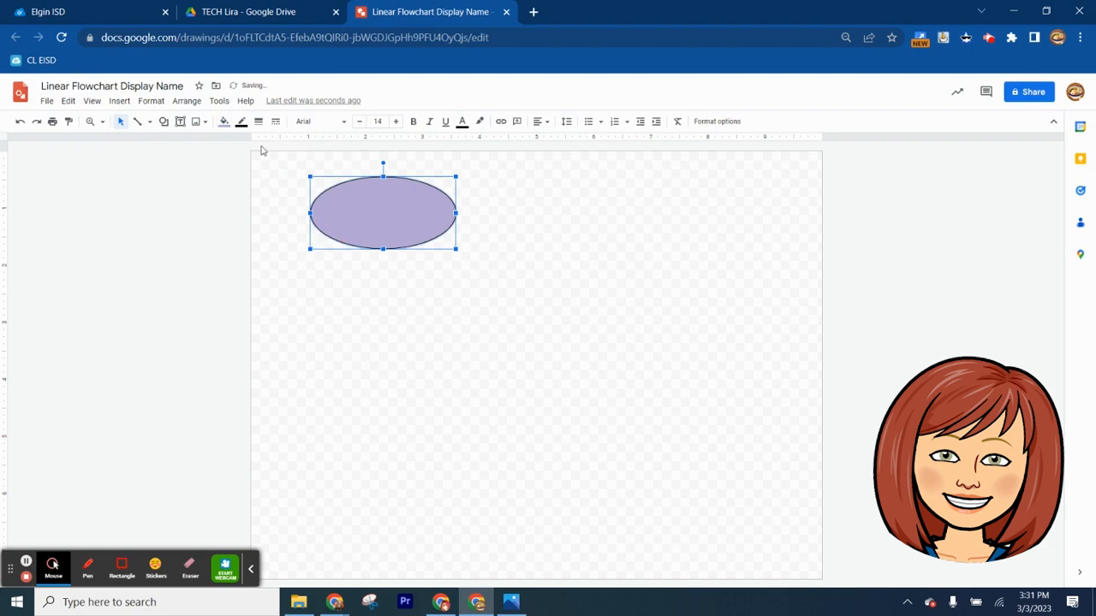
click(241, 122)
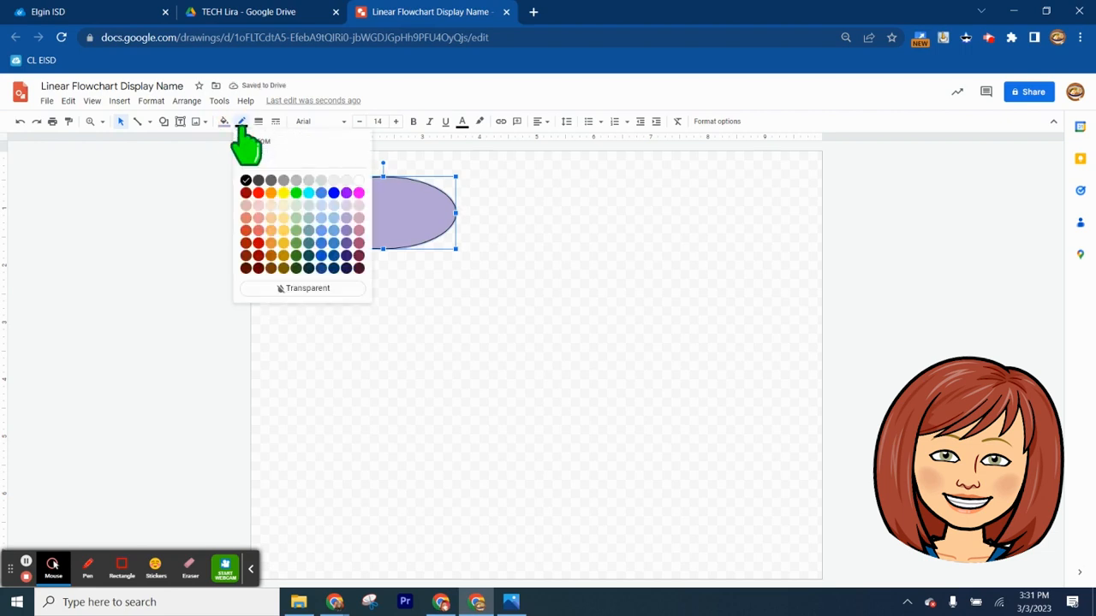
click(347, 229)
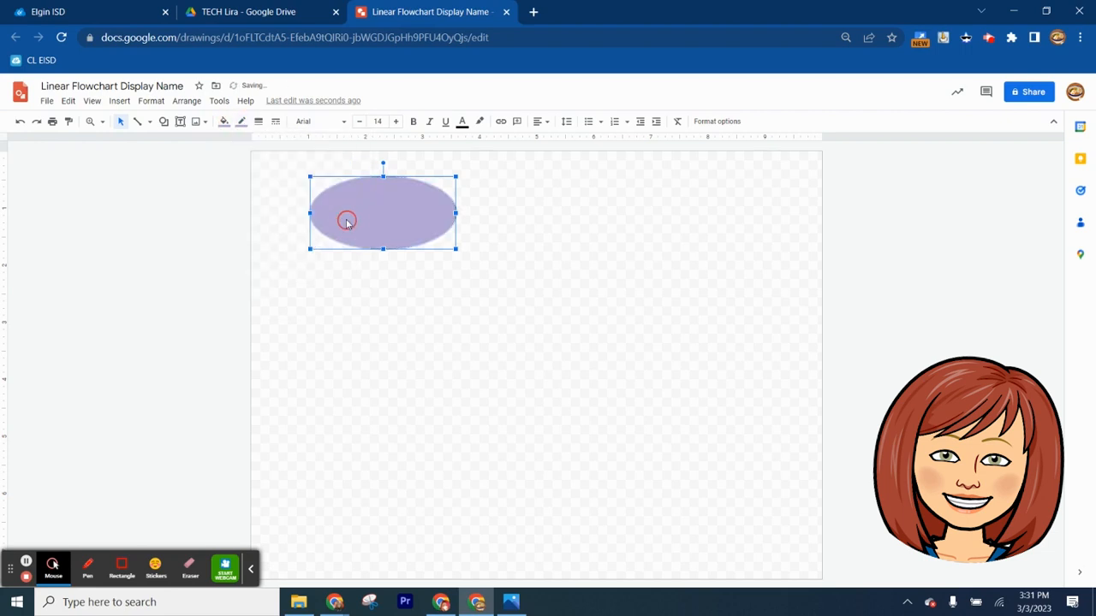
drag(380, 202, 374, 204)
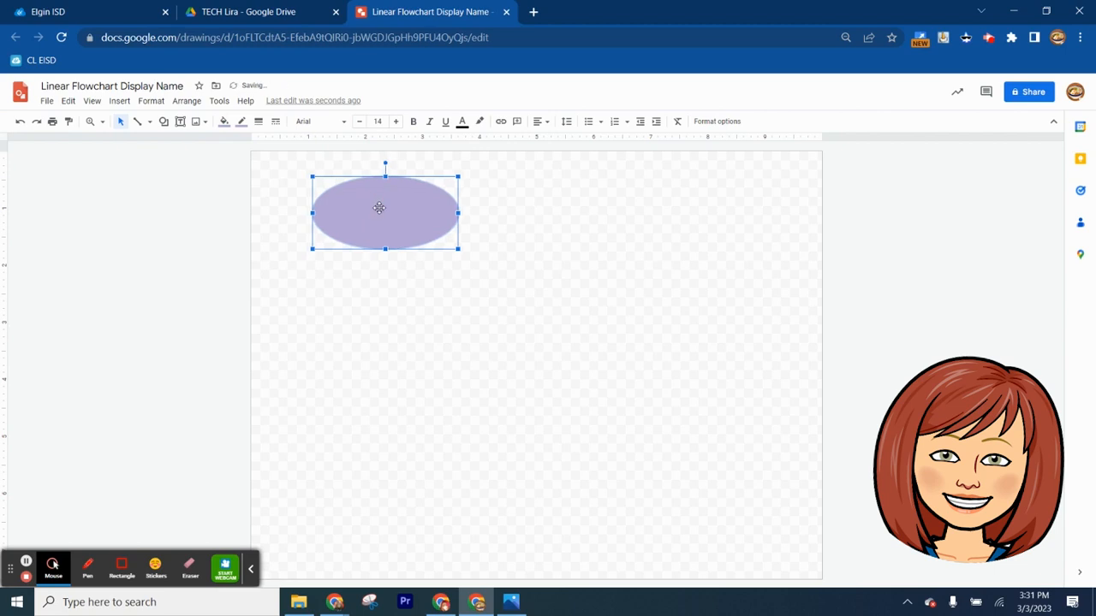
Add the text "Start" inside the oval and set its font size to 24
double_click(379, 208)
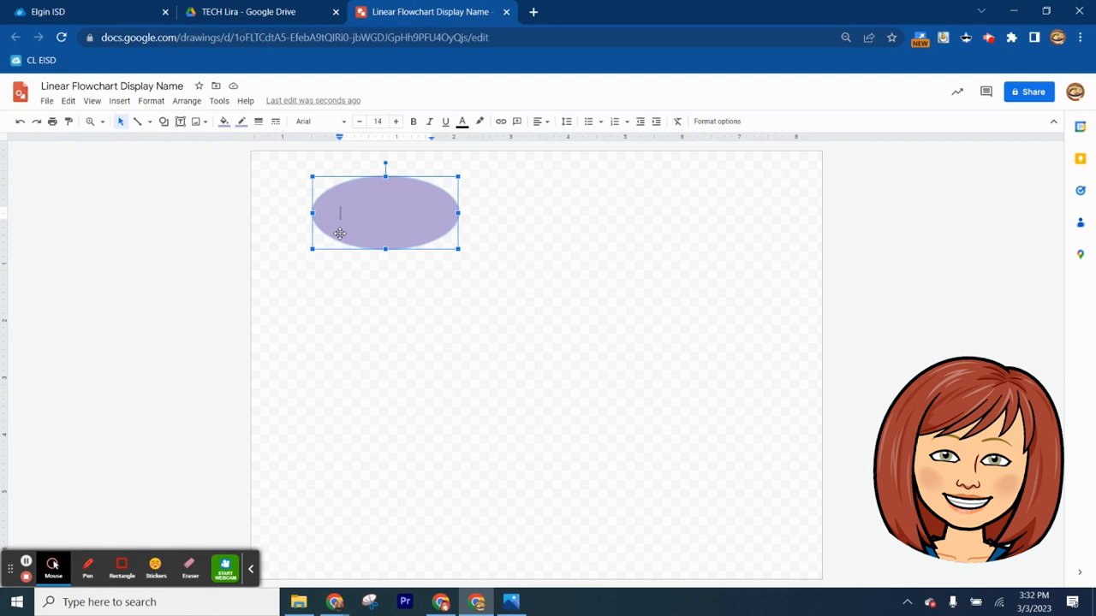
text(Start)
double_click(352, 213)
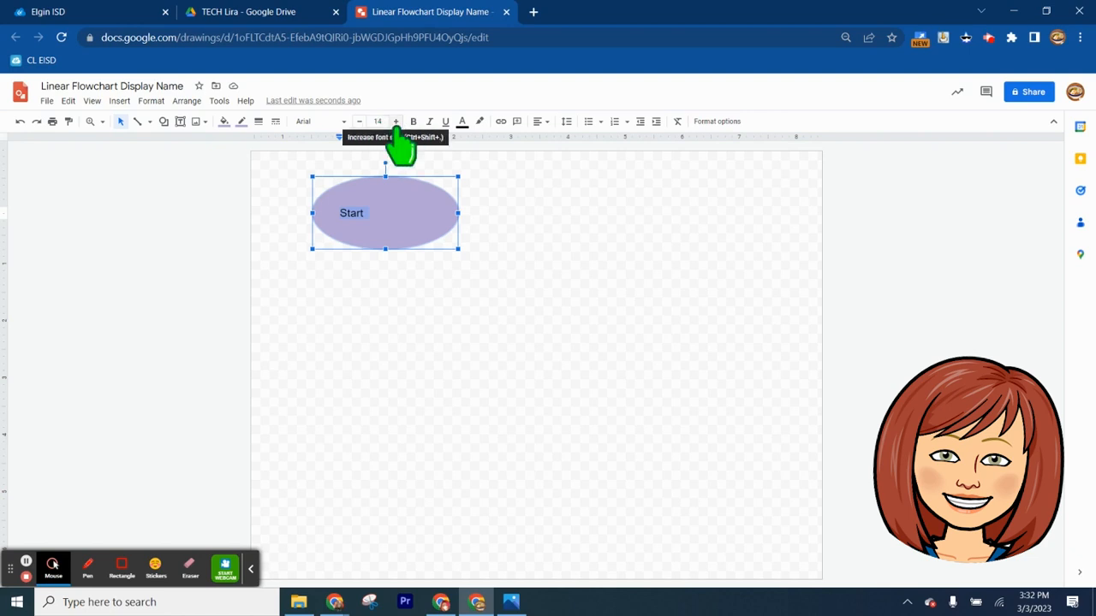
click(396, 121)
click(396, 121)
click(395, 121)
click(395, 120)
click(396, 121)
click(395, 121)
click(395, 121)
click(396, 121)
click(377, 121)
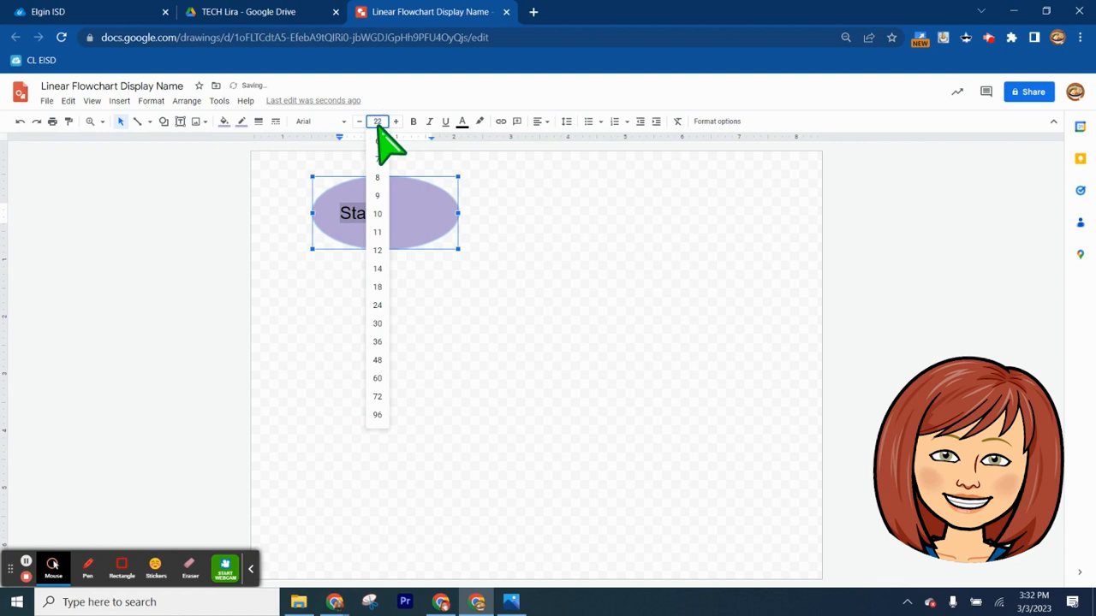
click(377, 304)
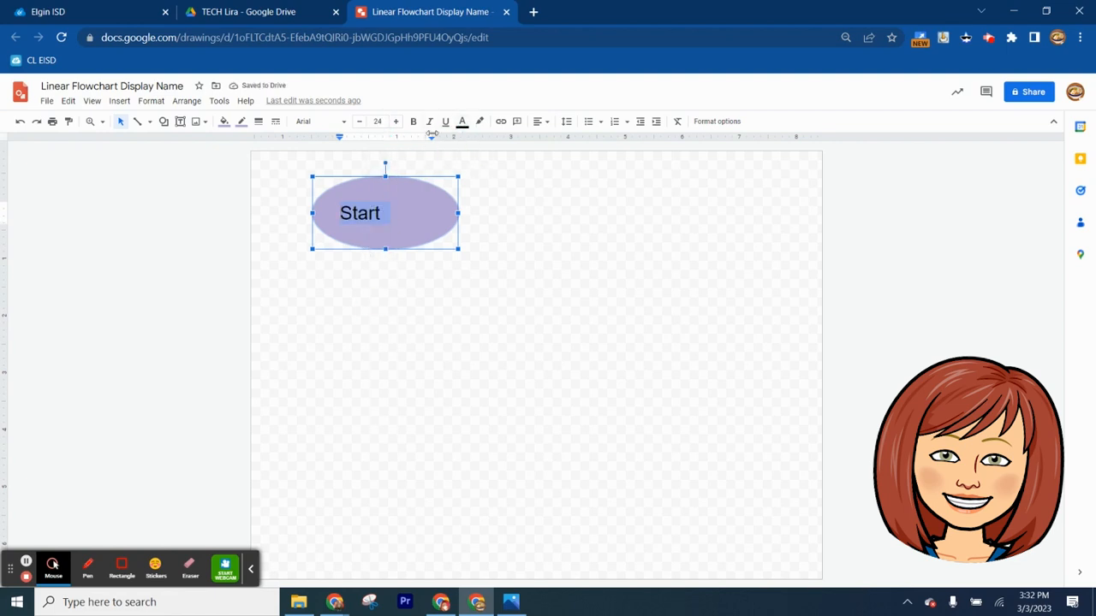
Center the "Start" text horizontally in the oval and make it bold
click(539, 122)
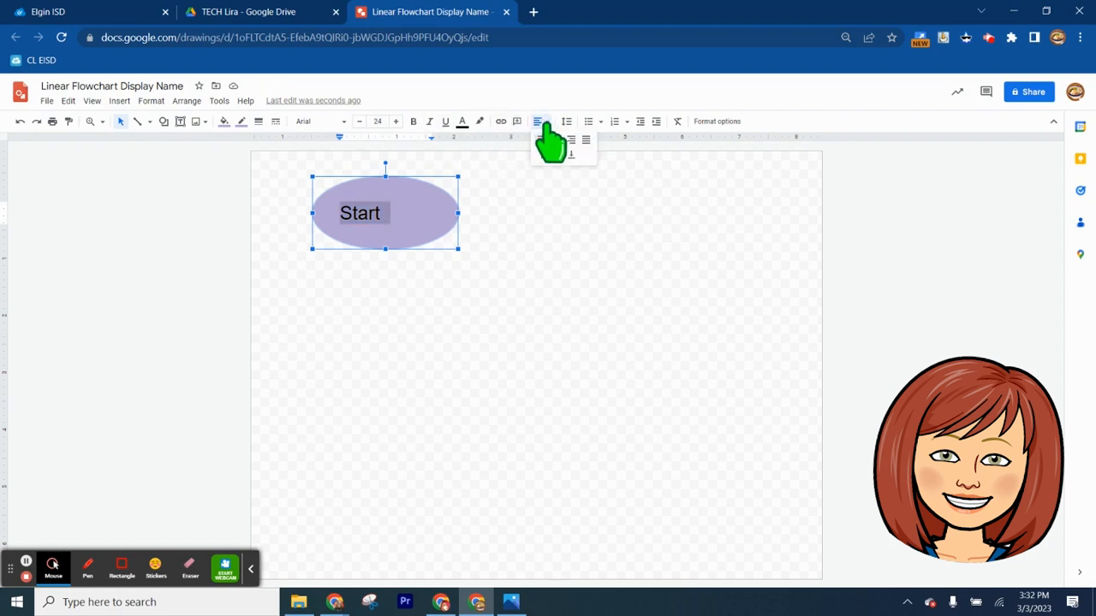
click(557, 143)
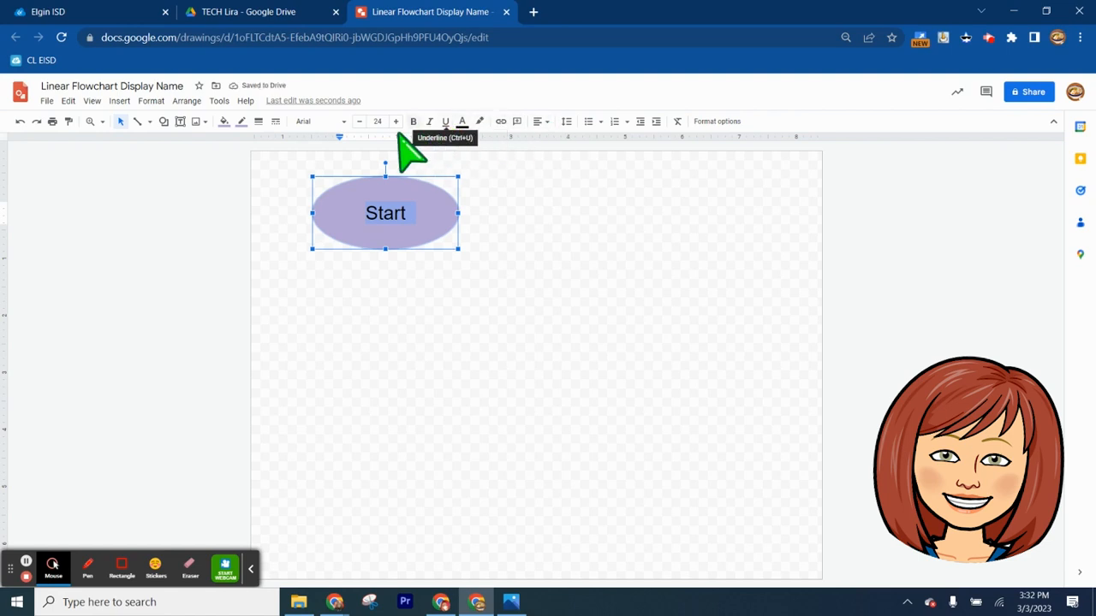
click(413, 123)
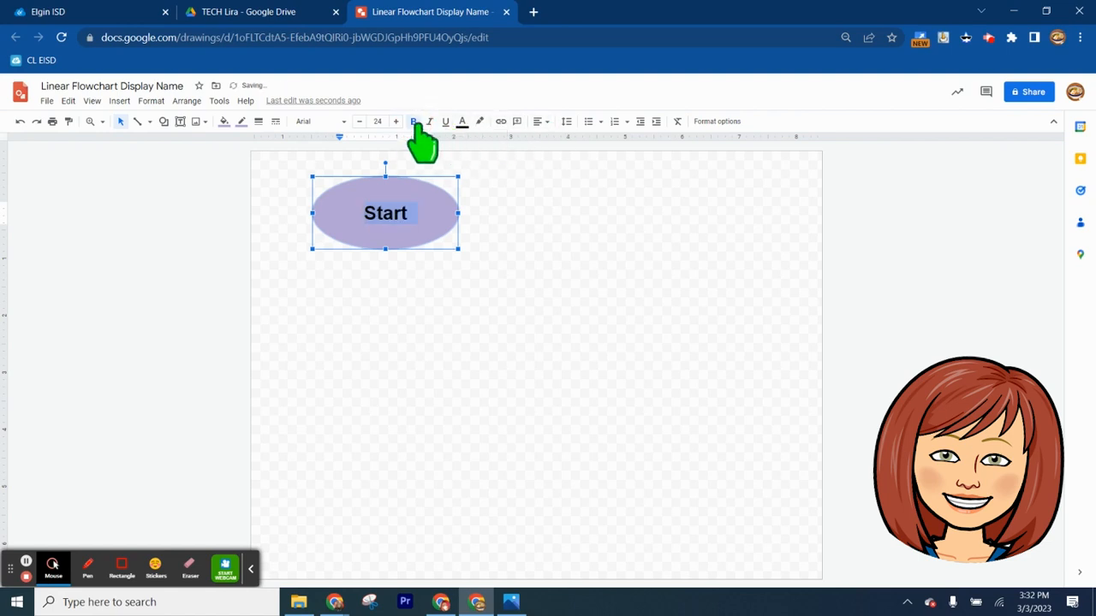
Set the color of the oval's "Start" text to bright blue
click(462, 122)
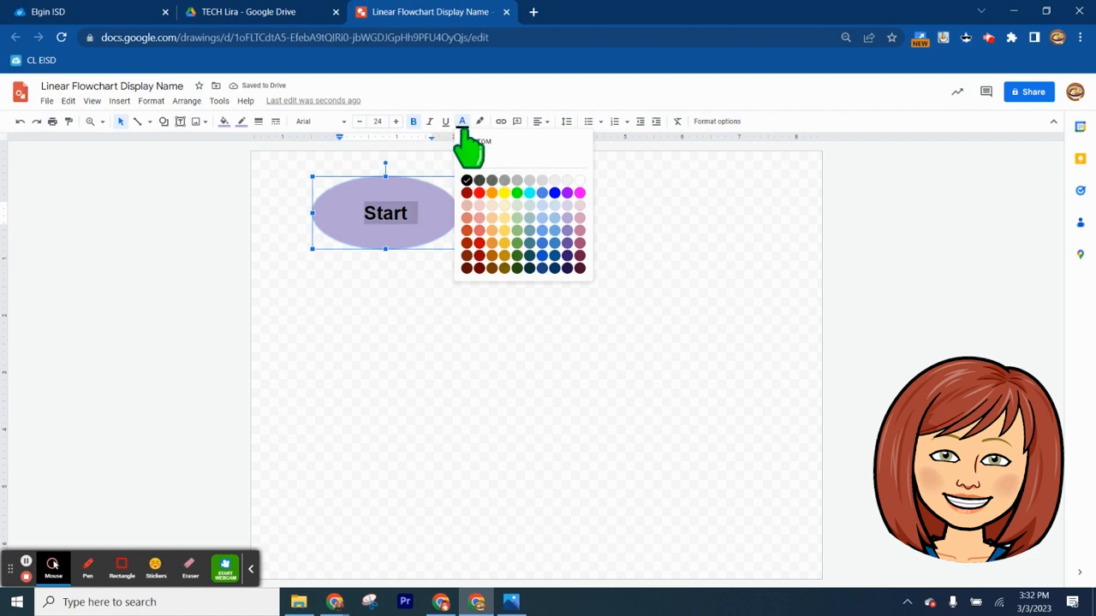
click(492, 193)
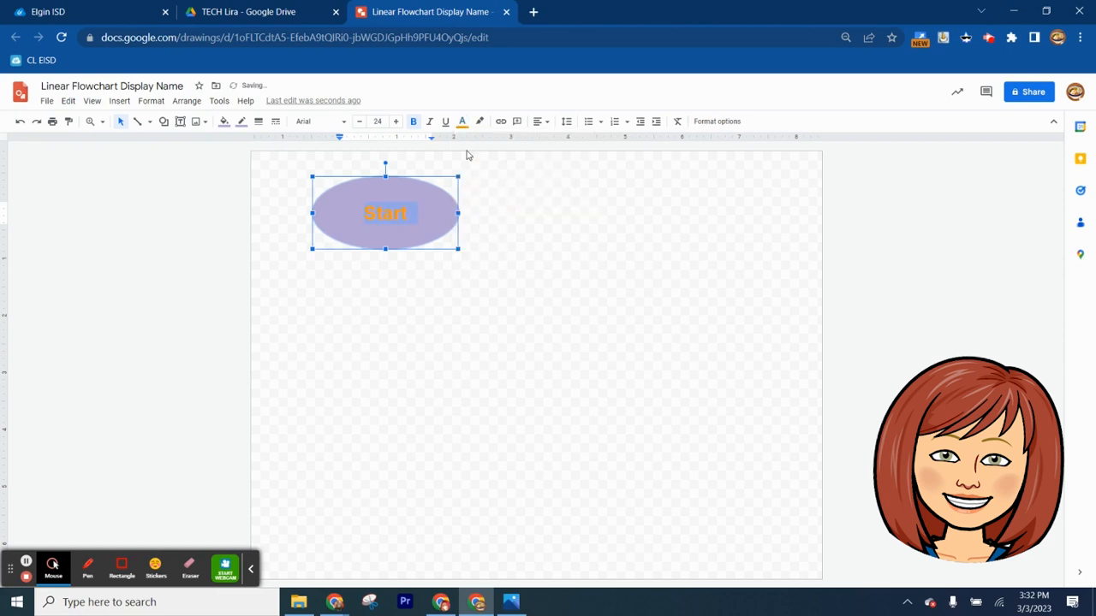
click(462, 123)
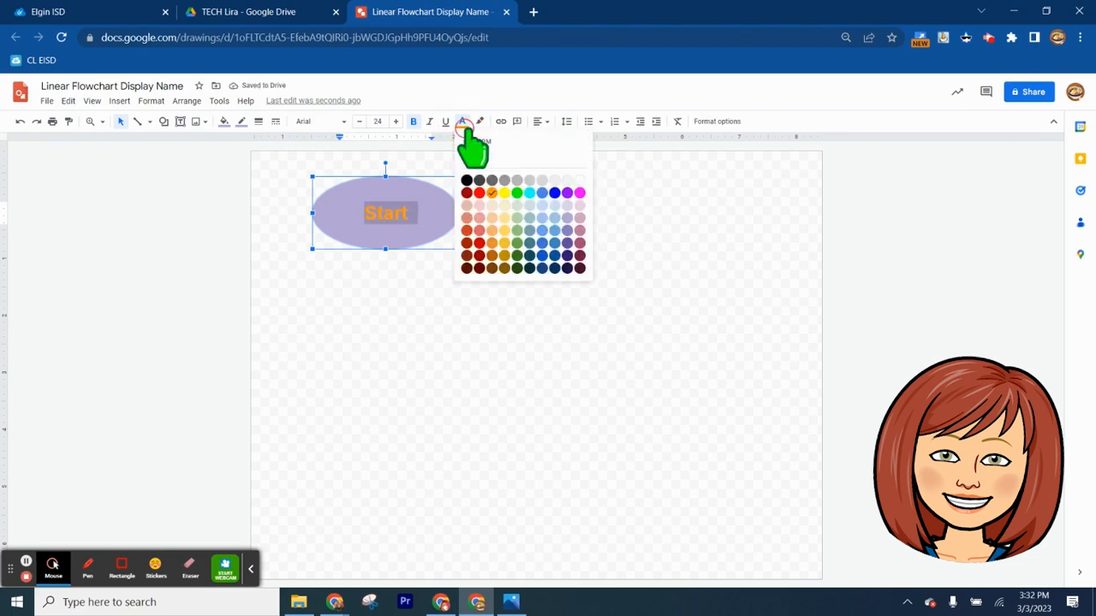
click(555, 193)
click(555, 196)
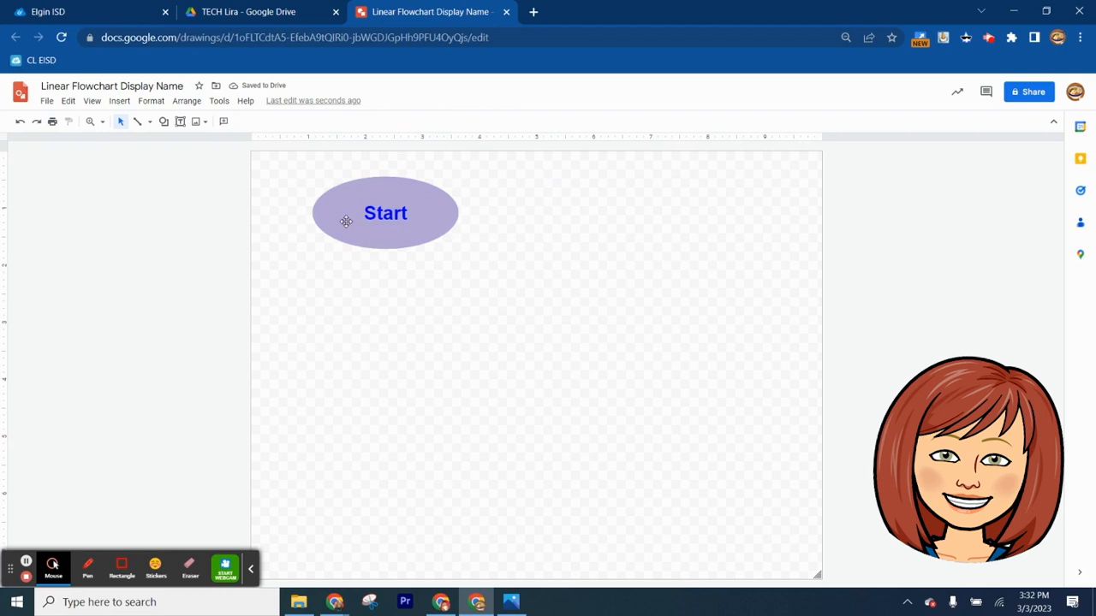
Draw a down block arrow starting at the oval's lower edge and align it with the oval's center
click(163, 122)
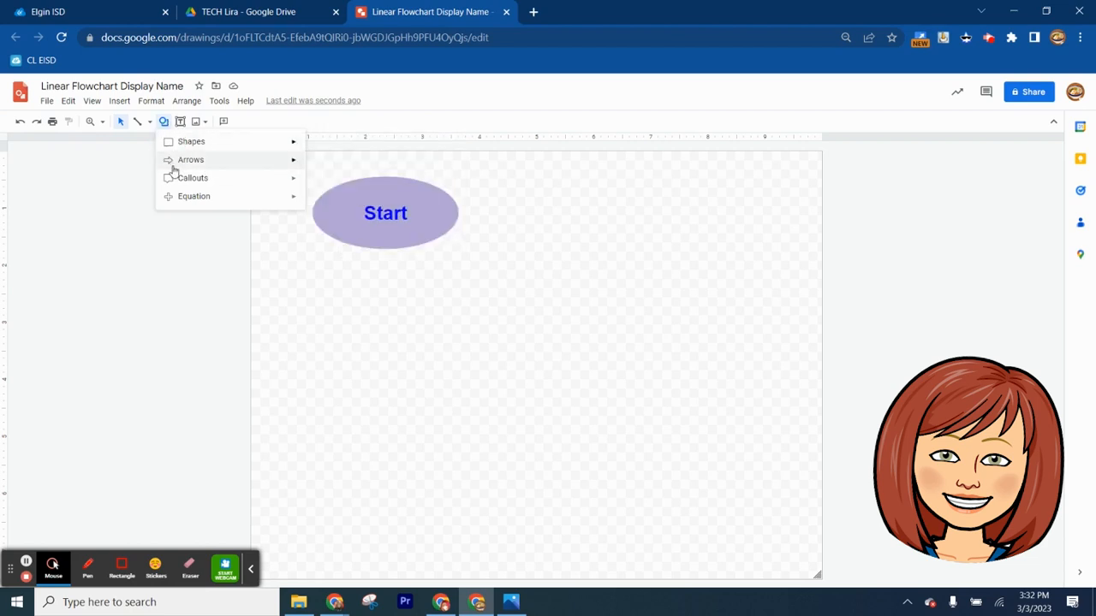
mouse_move(303, 163)
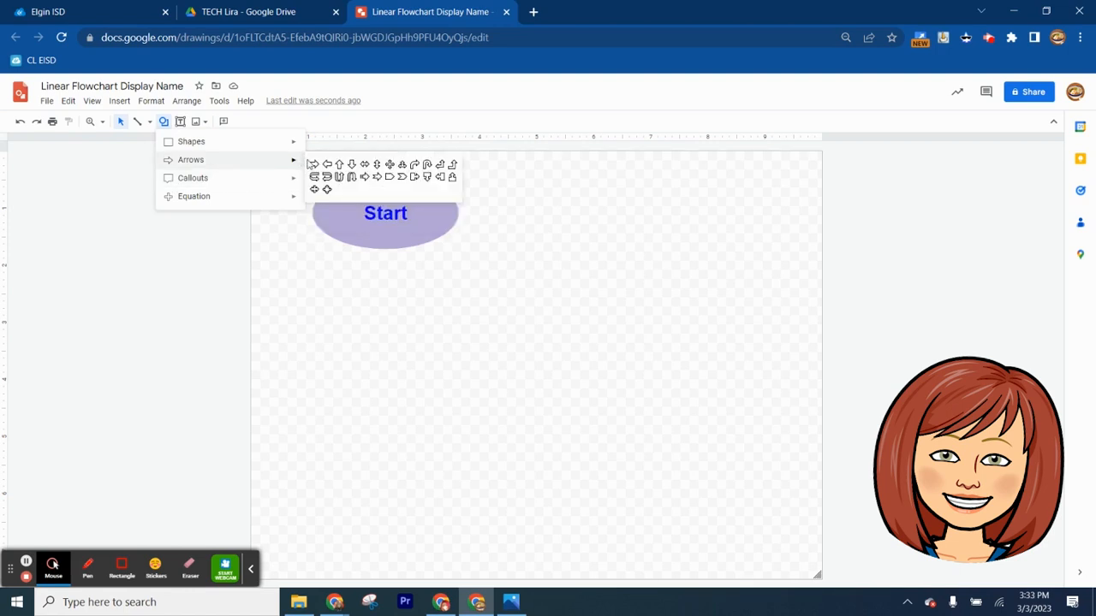
click(351, 166)
drag(381, 251, 416, 327)
drag(399, 289, 385, 289)
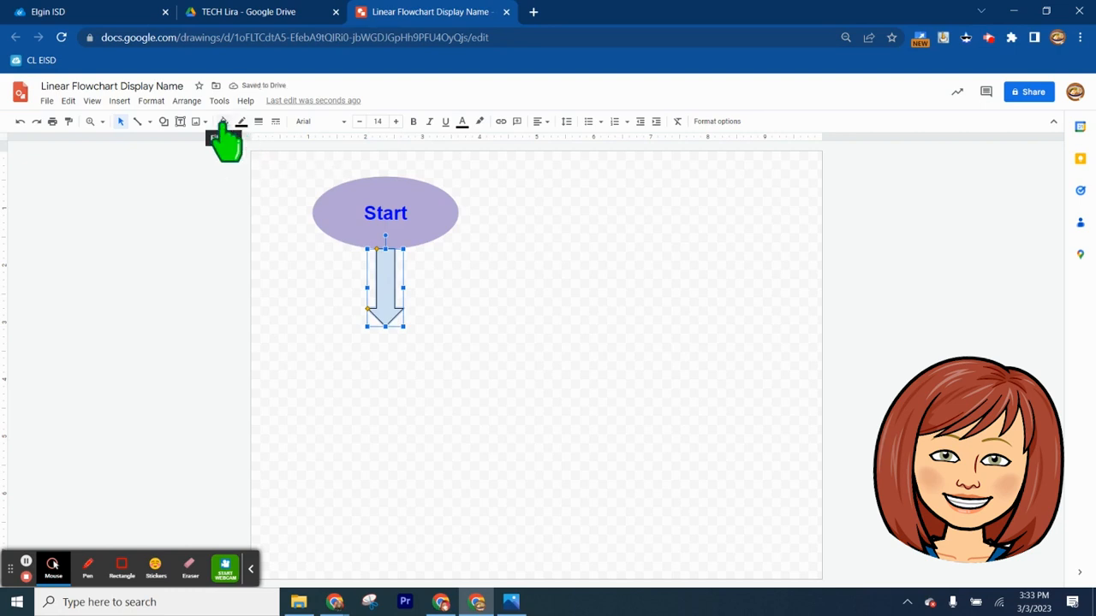
Give the down arrow a red fill and red border, and shorten it slightly from its tip
click(222, 121)
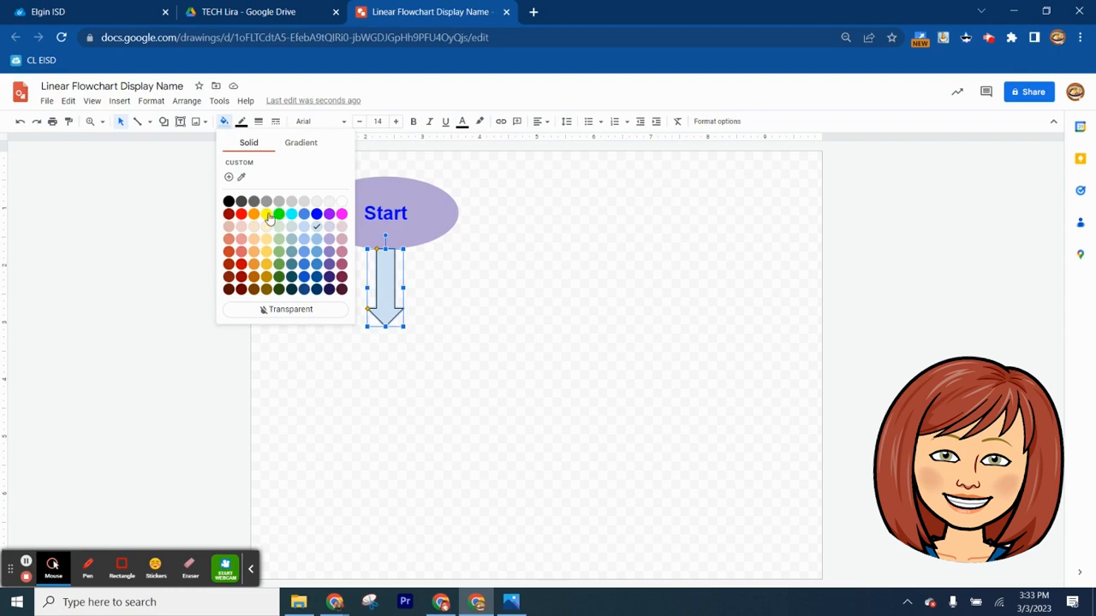
click(243, 214)
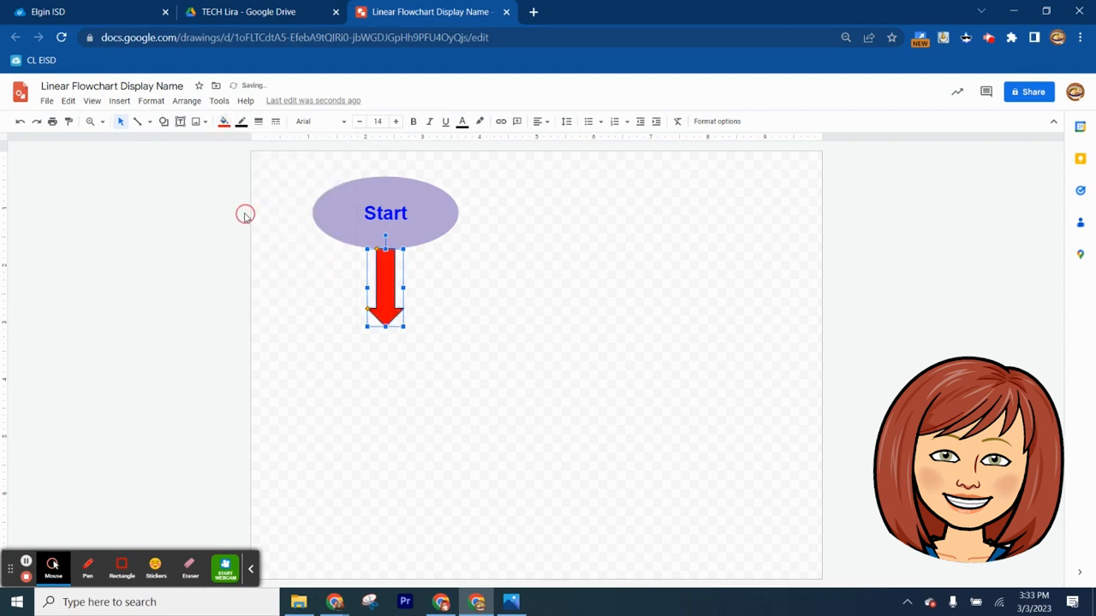
click(241, 120)
click(258, 193)
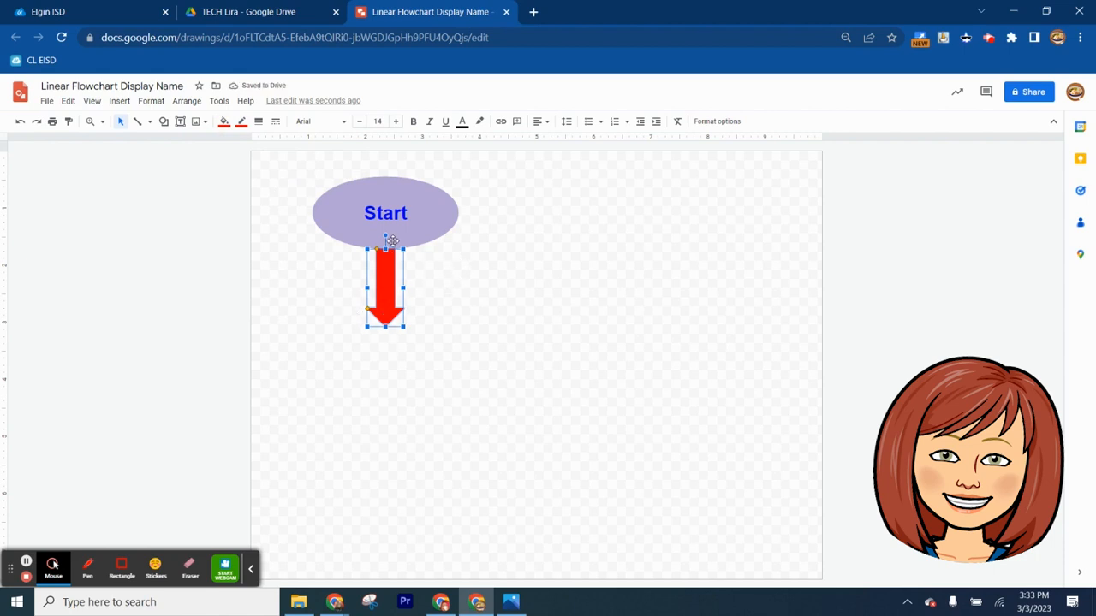
drag(385, 328, 385, 314)
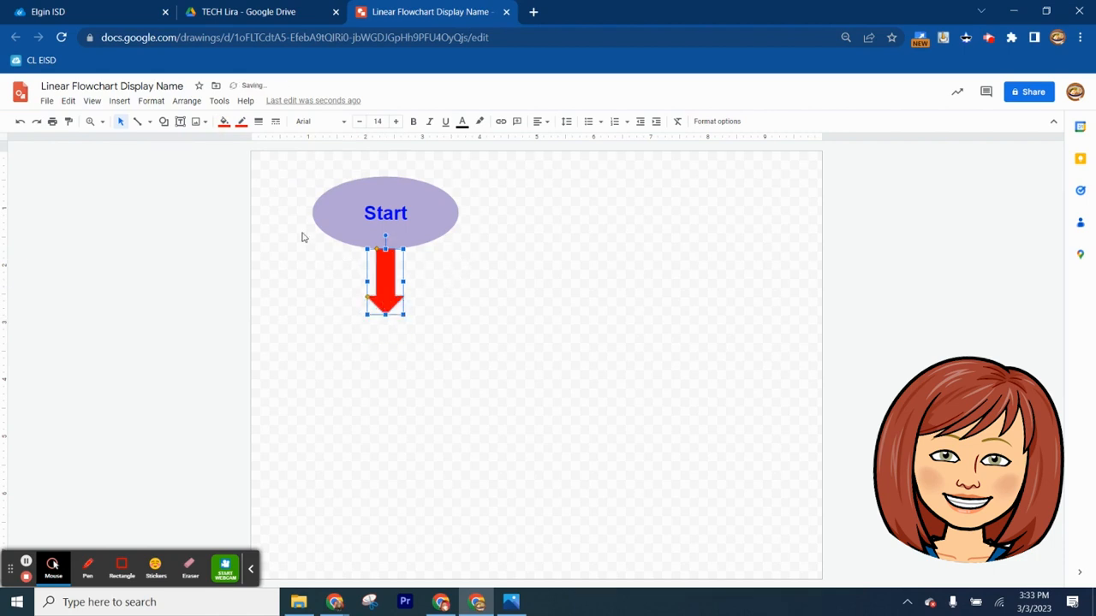
Draw a wide rectangle directly below the red arrow's tip and shift it left to sit roughly under the arrow
click(164, 122)
mouse_move(179, 144)
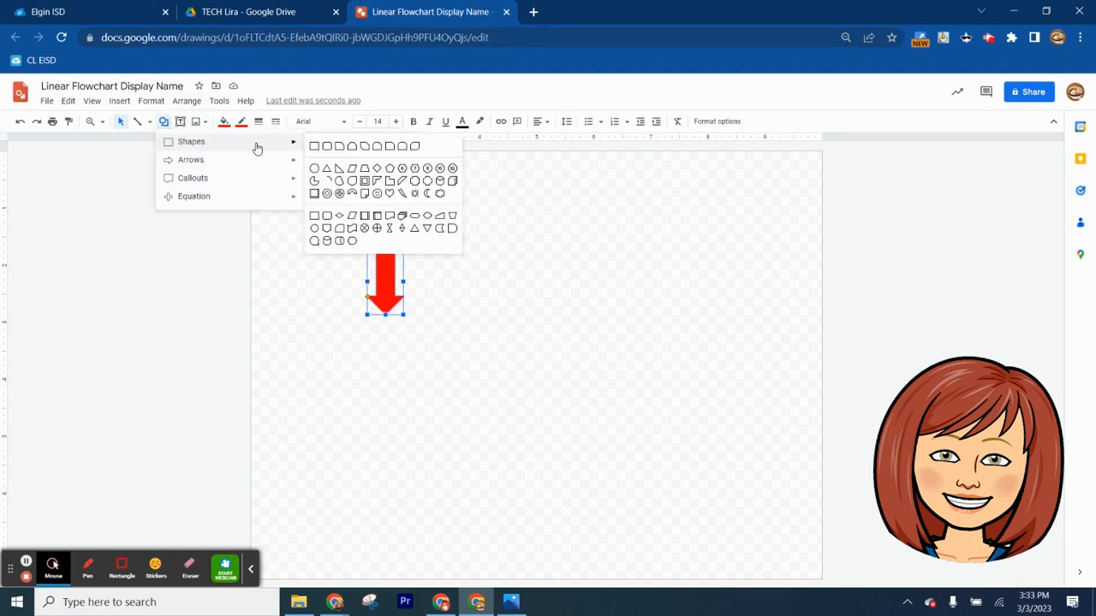
click(315, 148)
drag(335, 317, 509, 380)
drag(451, 347, 418, 344)
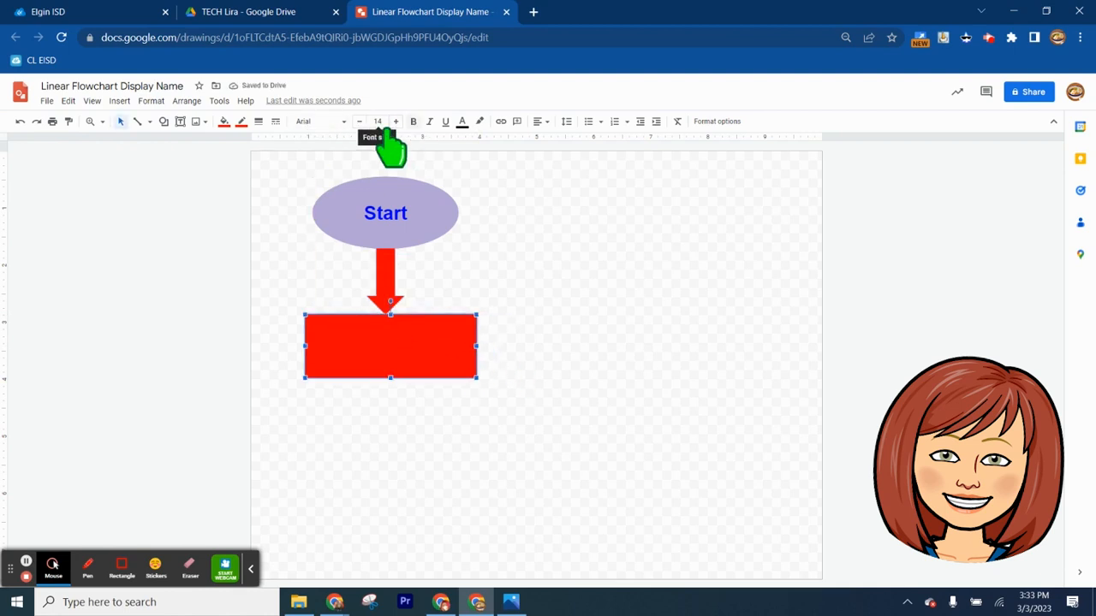
Give the rectangle below the red arrow an orange fill and an orange border
click(224, 123)
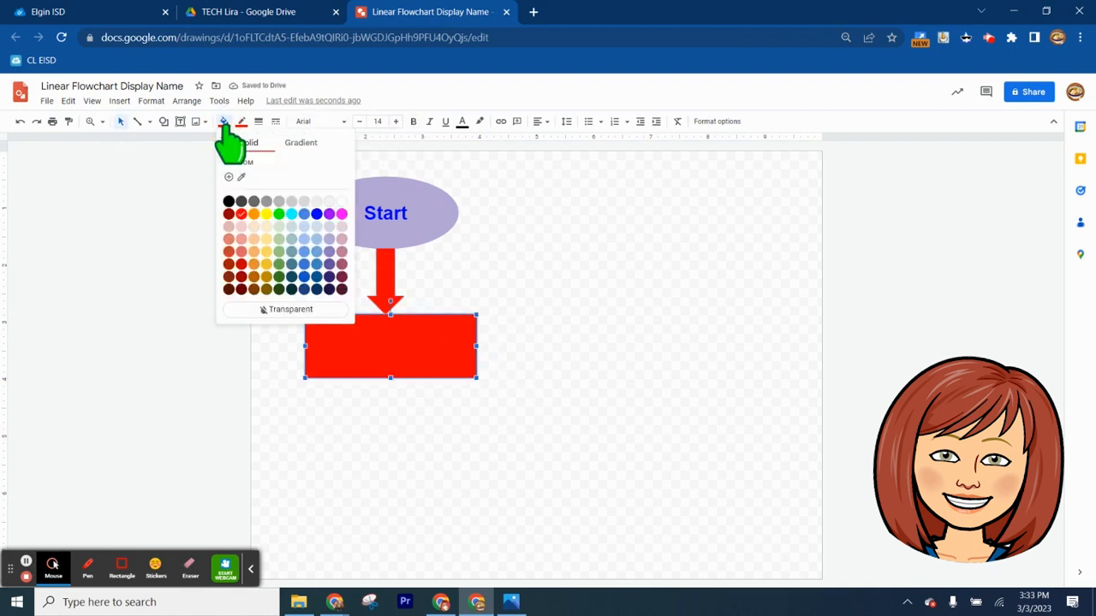
click(253, 213)
click(242, 121)
click(272, 199)
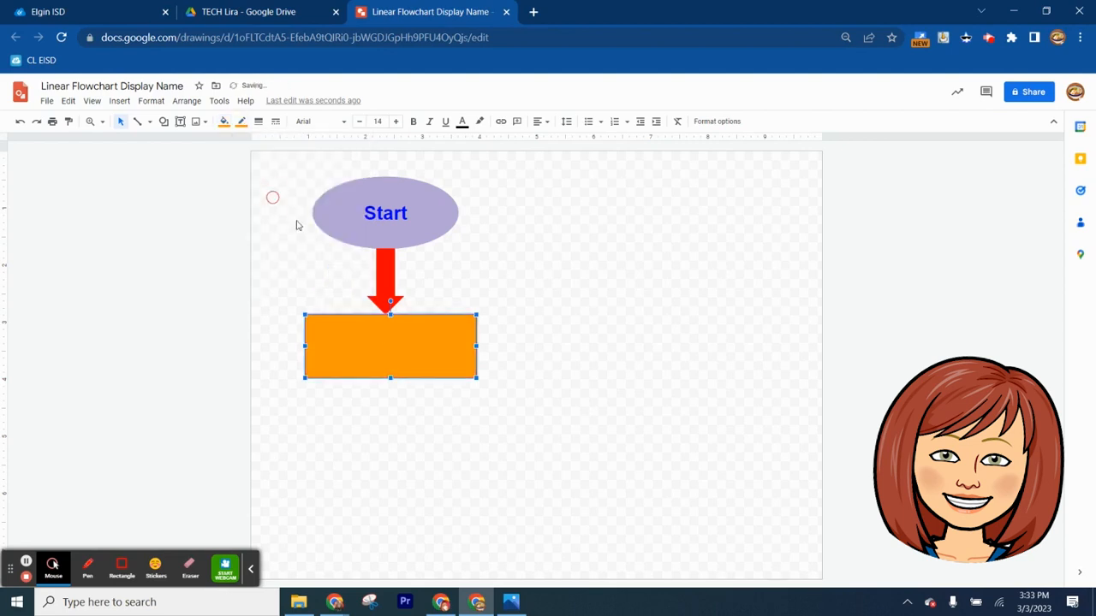
Set the text inside the orange rectangle to font size 24 and bright blue
click(393, 333)
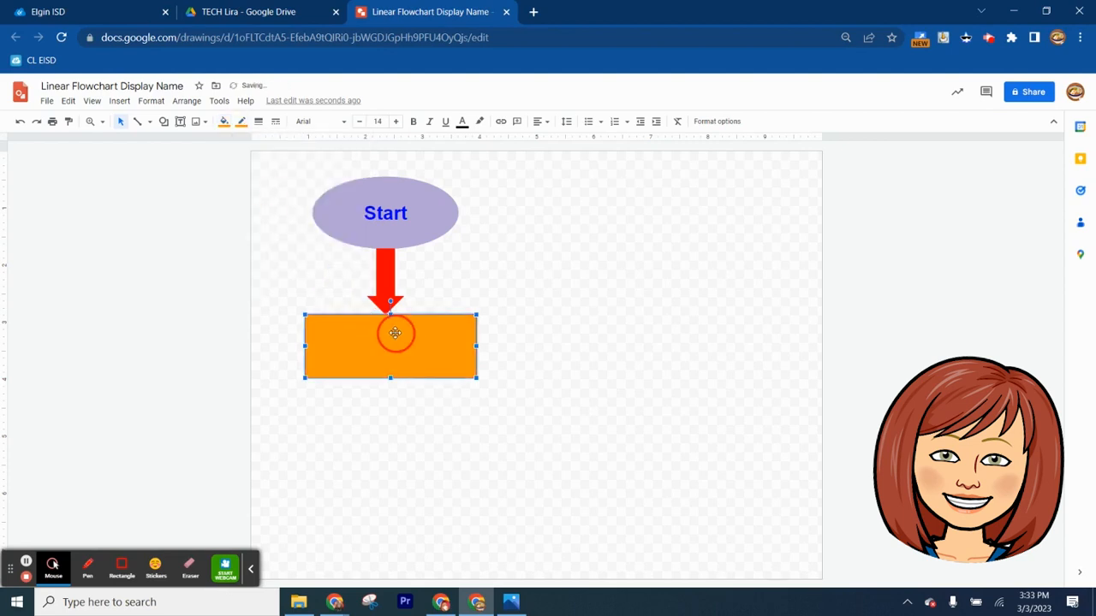
click(371, 347)
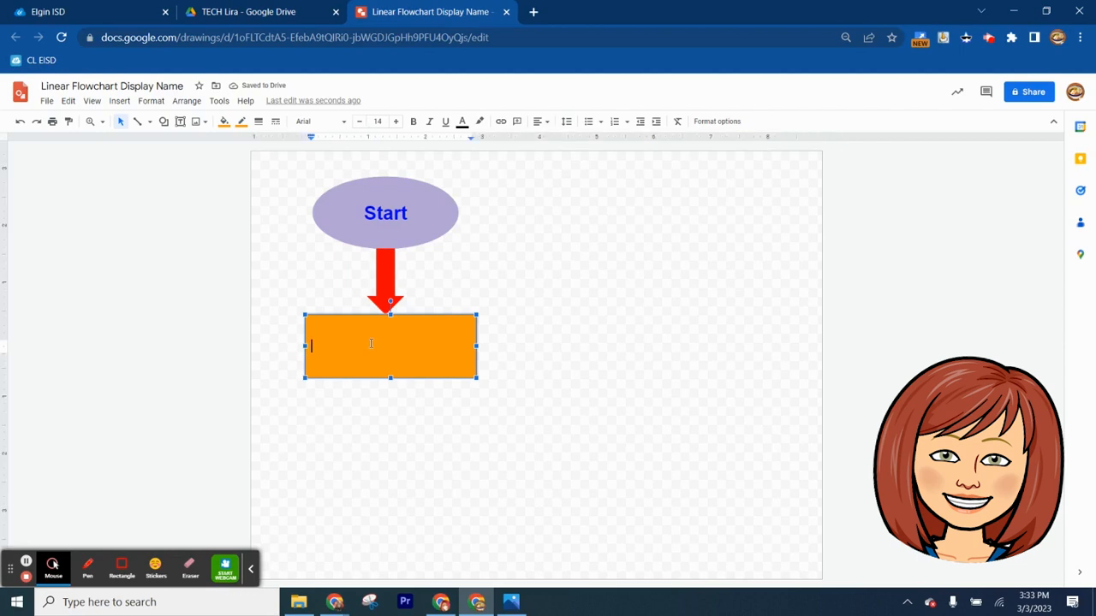
click(377, 123)
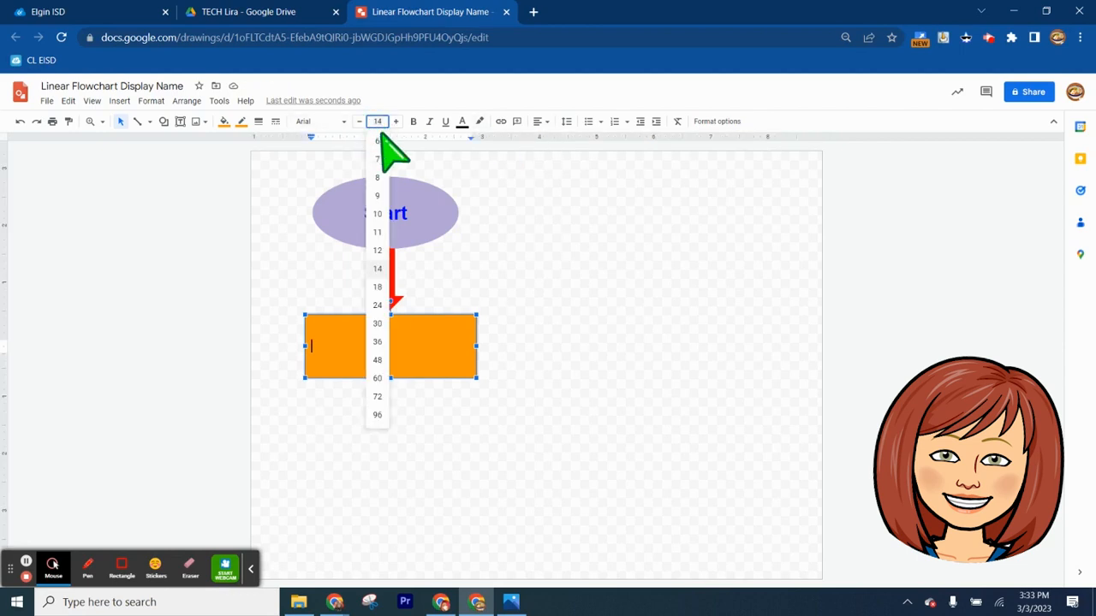
click(377, 306)
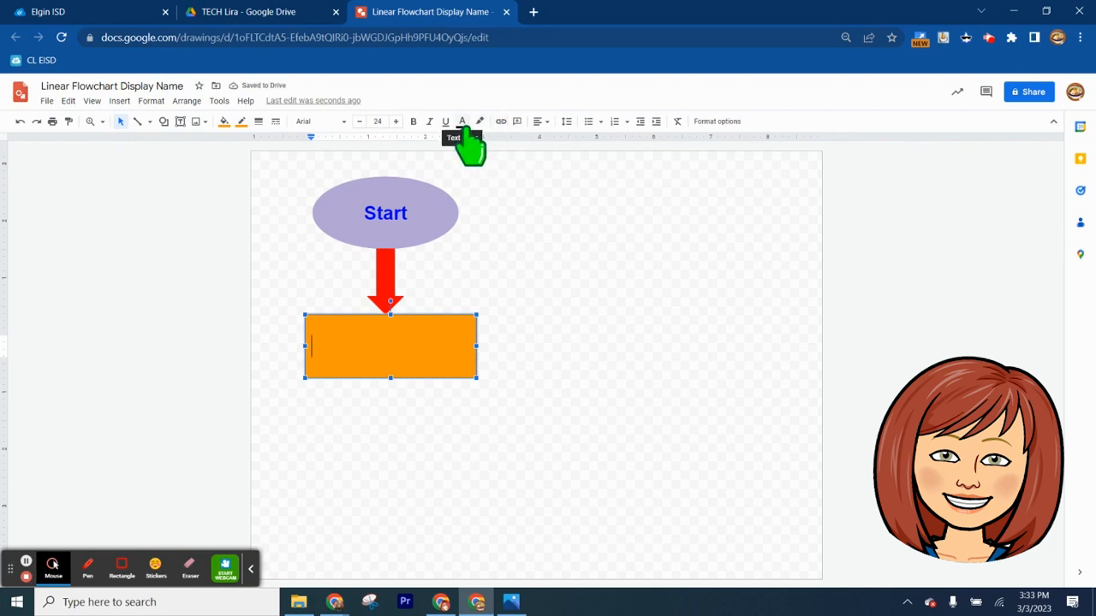
click(462, 124)
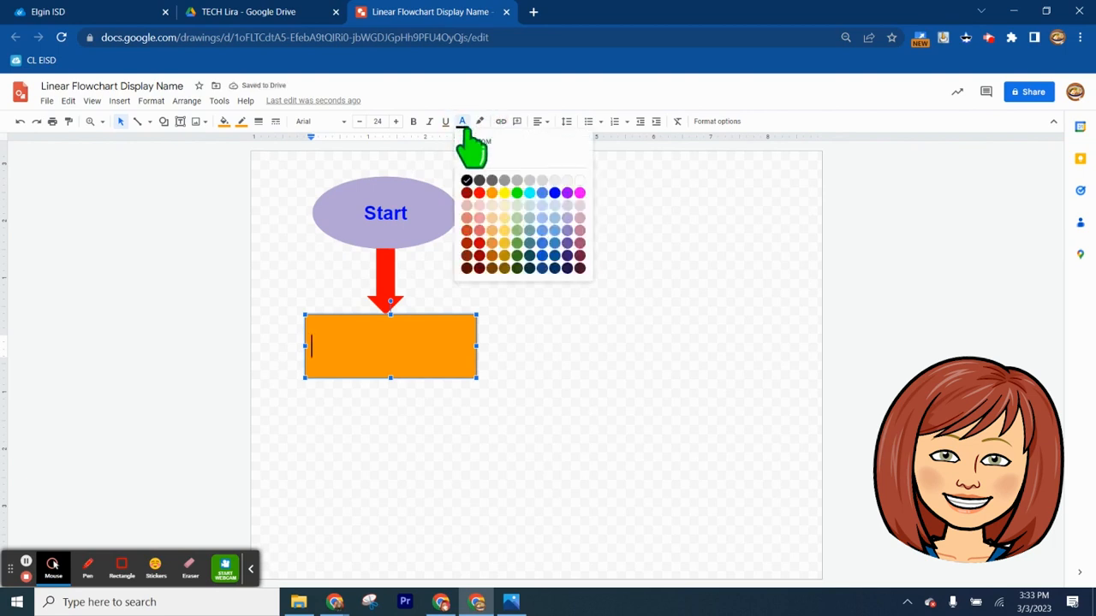
click(555, 194)
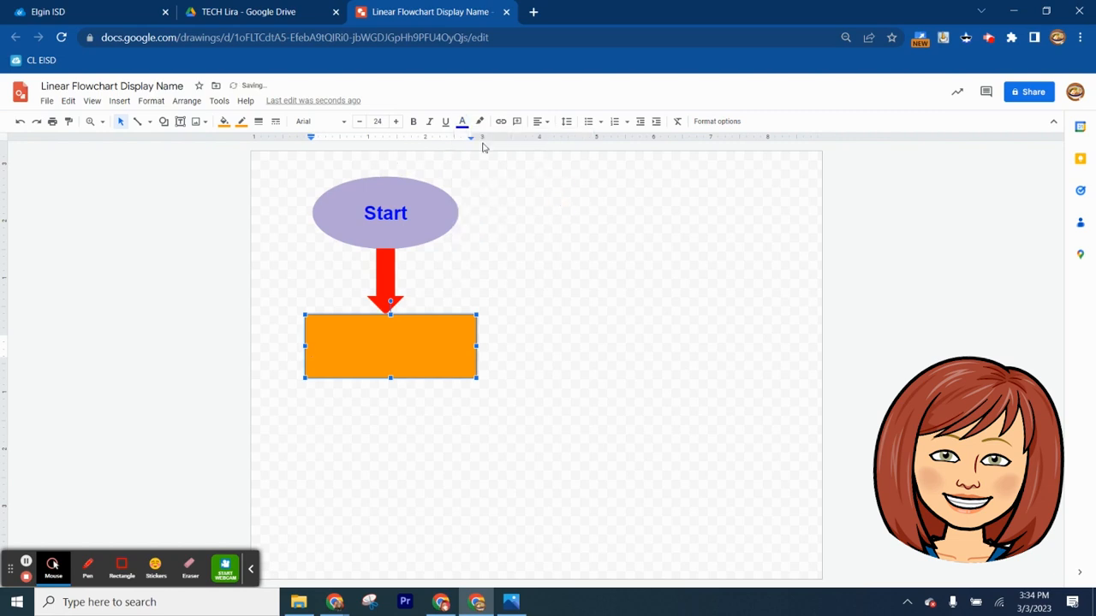
Enter the centered label "Enter Your Name" in the orange rectangle
click(541, 121)
click(556, 140)
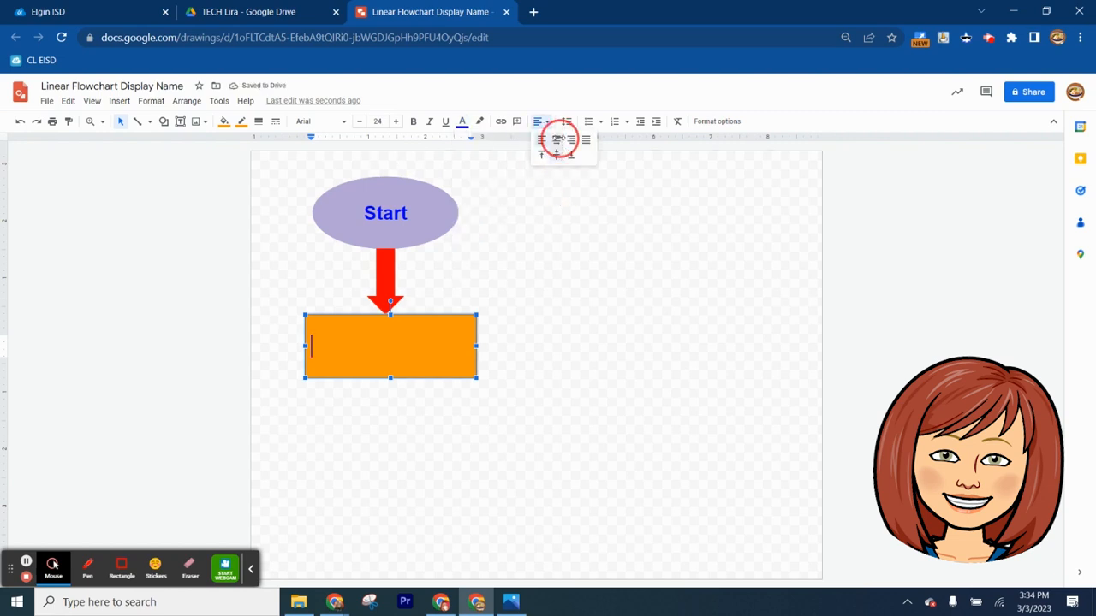
text(En)
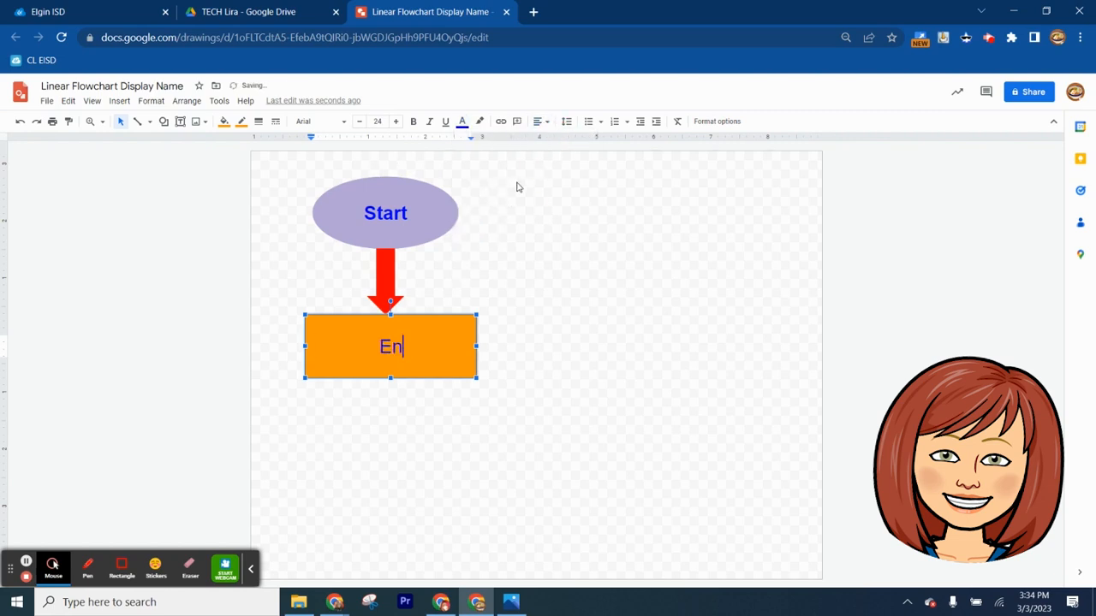
text(ter Your Name)
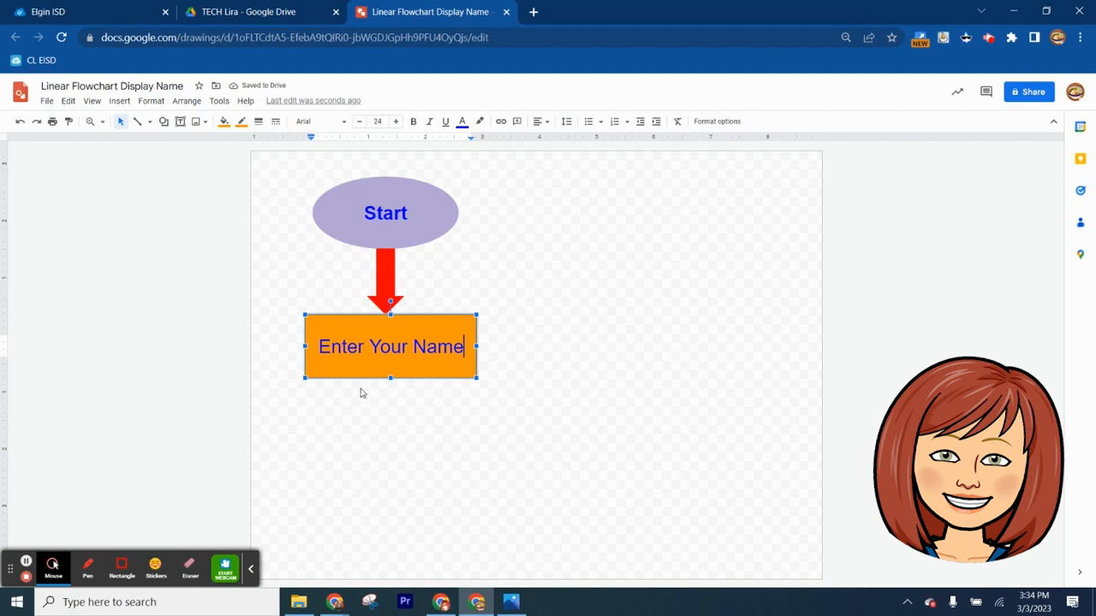
click(164, 122)
click(189, 162)
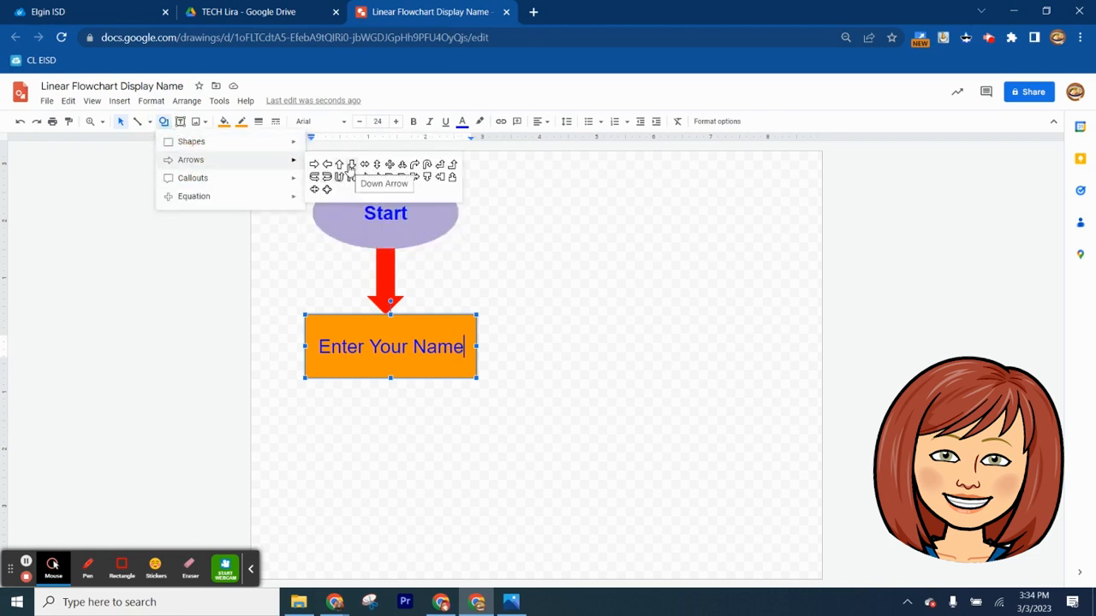
click(563, 257)
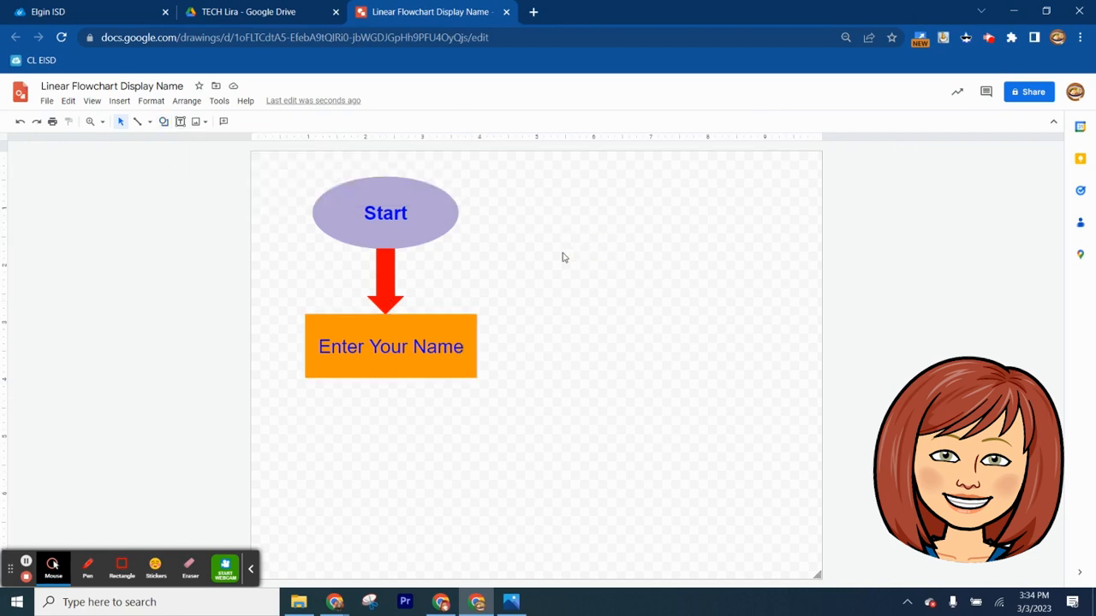
Duplicate the red down arrow and place the copy under the "Enter Your Name" rectangle, in line with the first arrow
right_click(380, 276)
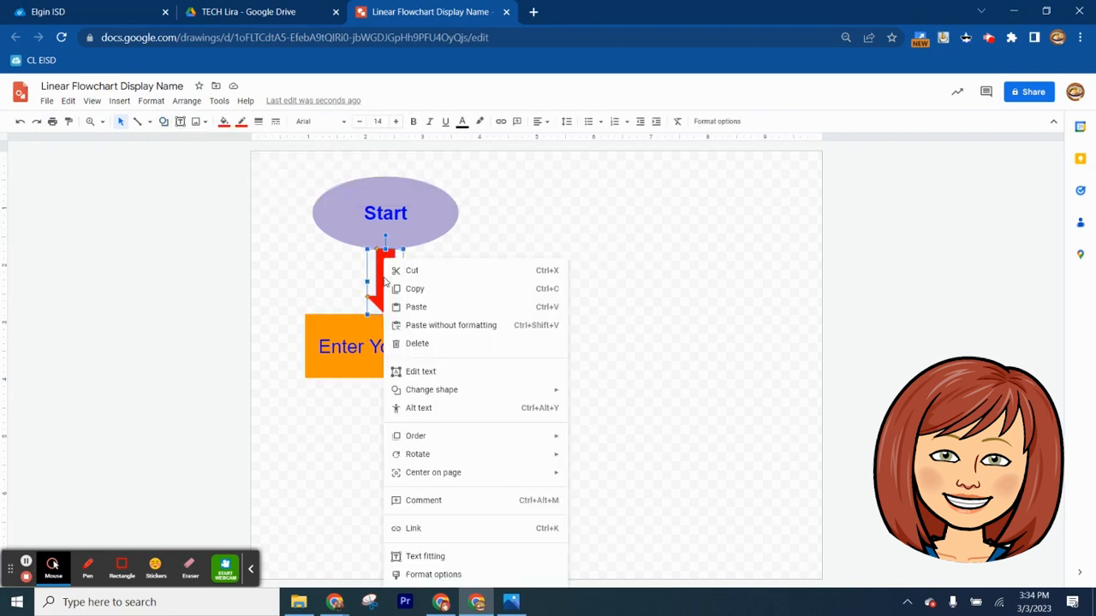
click(416, 289)
right_click(514, 272)
click(548, 316)
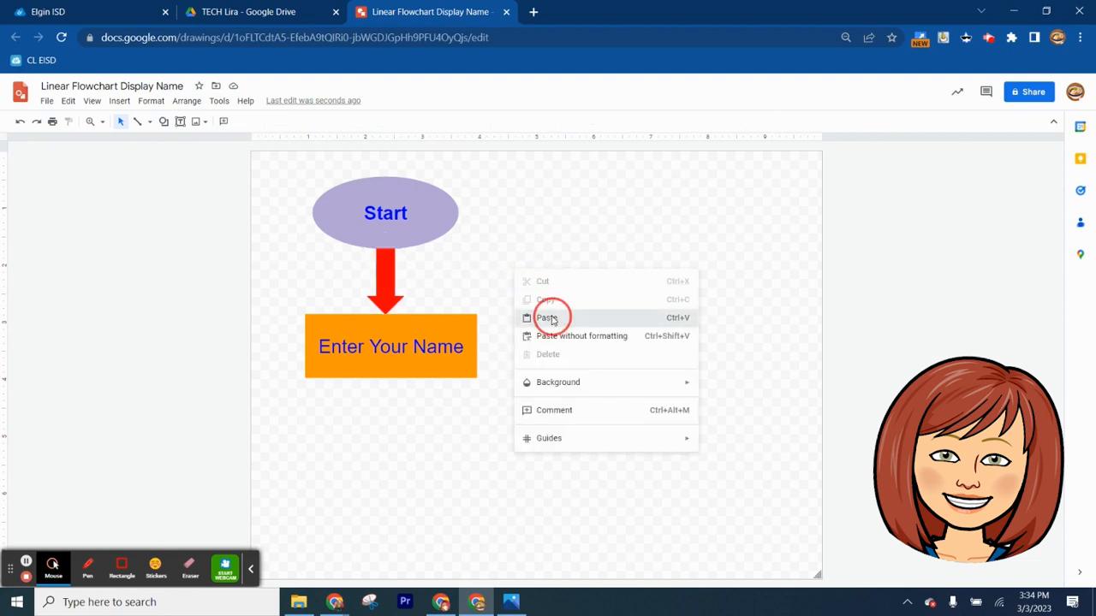
drag(396, 279, 387, 397)
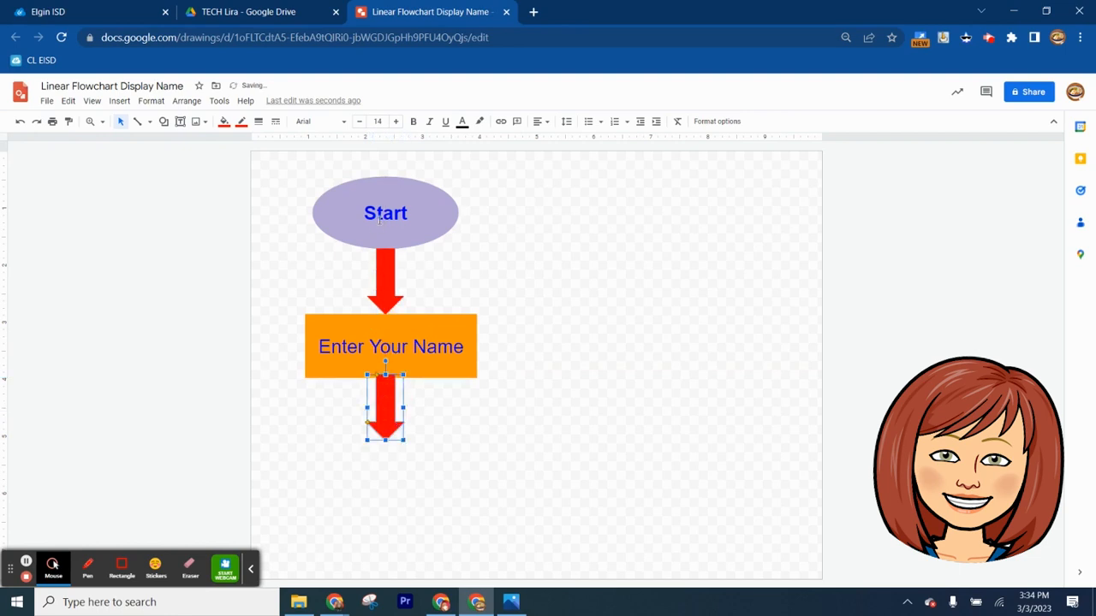
click(430, 410)
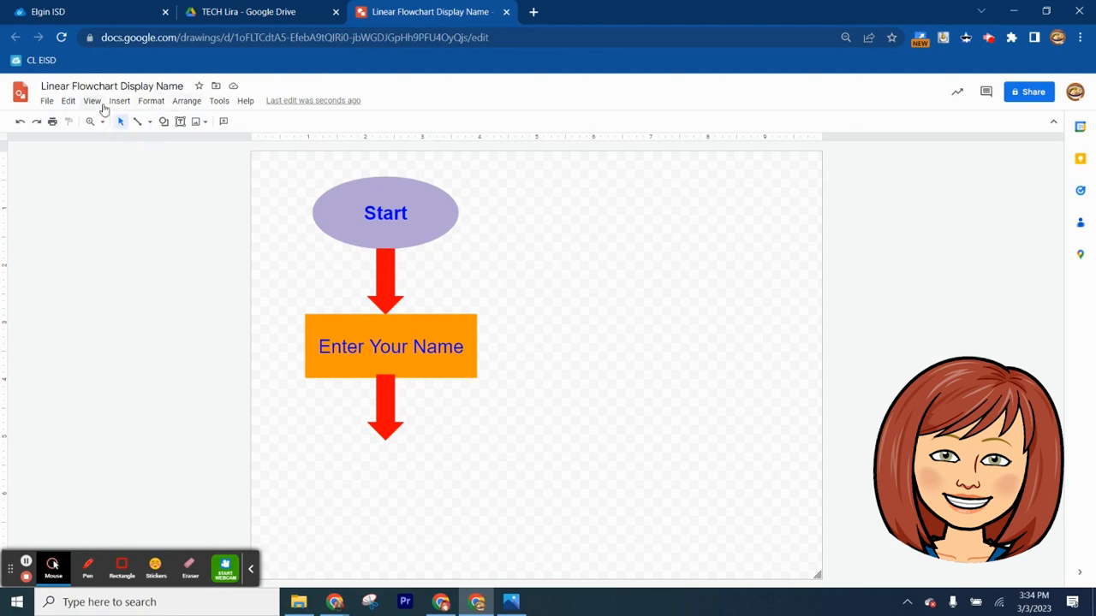
Draw a wide rectangle below the second red arrow and align it with the arrow's center, just under its tip
click(163, 121)
click(314, 148)
drag(309, 452, 477, 503)
drag(385, 477, 382, 465)
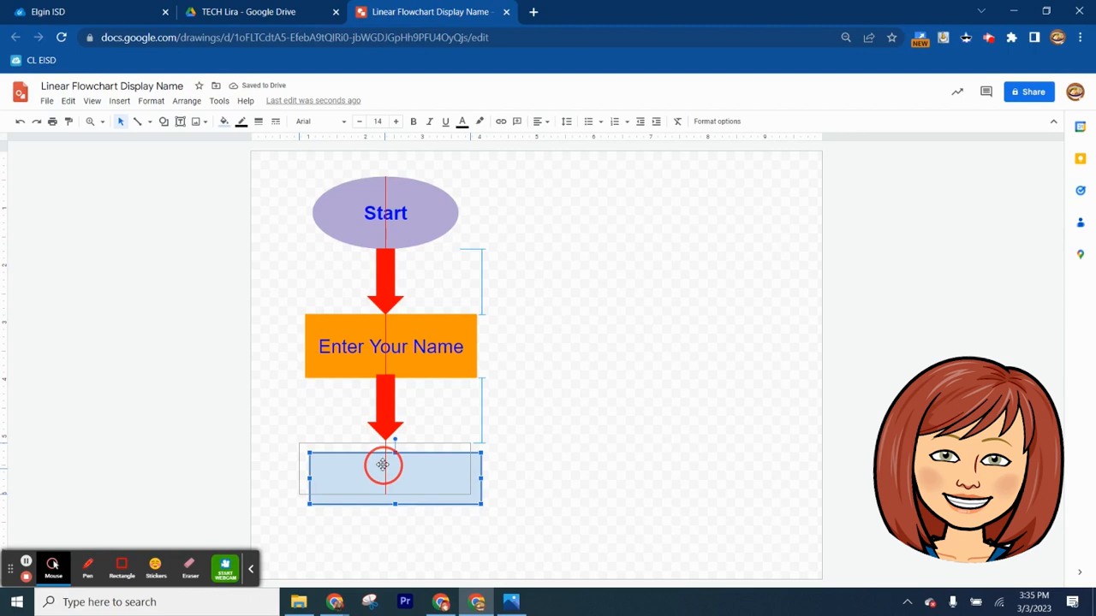
drag(382, 465, 383, 464)
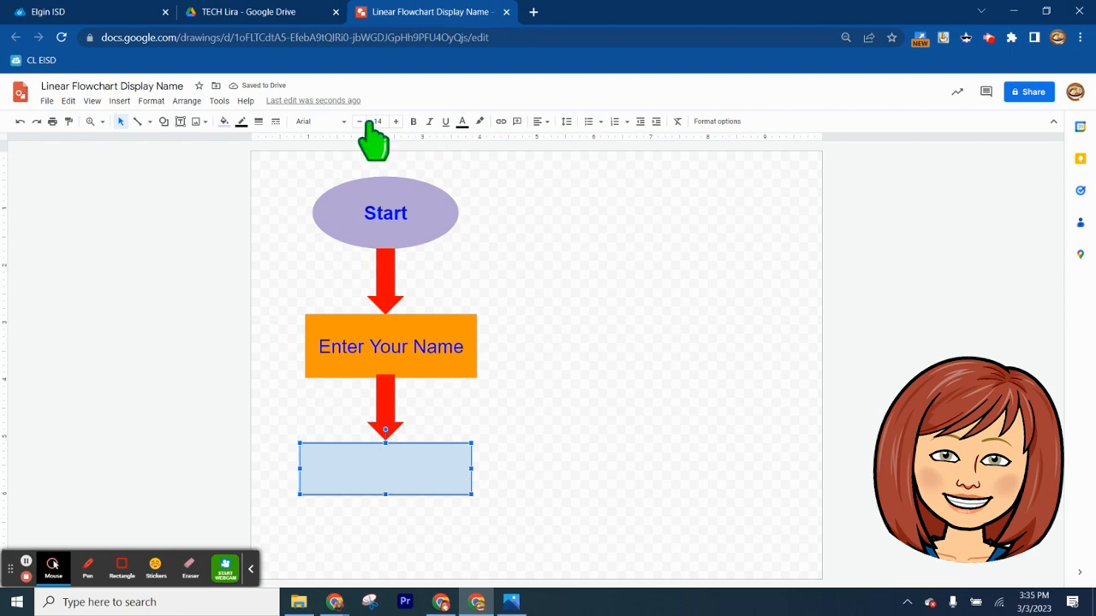
Give the new lower rectangle an orange fill and an orange border
click(224, 122)
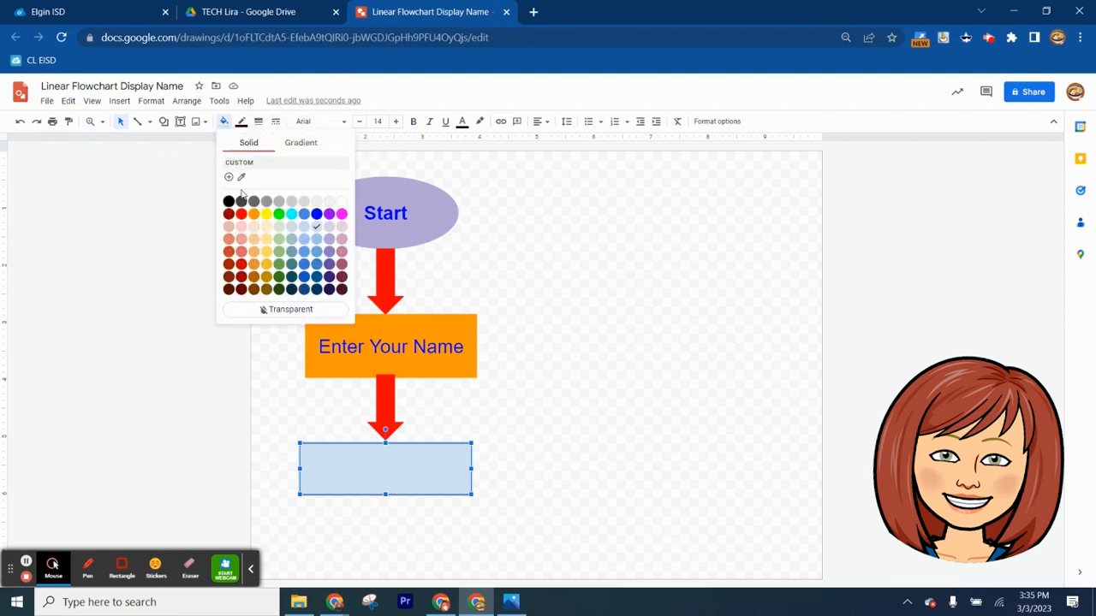
click(246, 211)
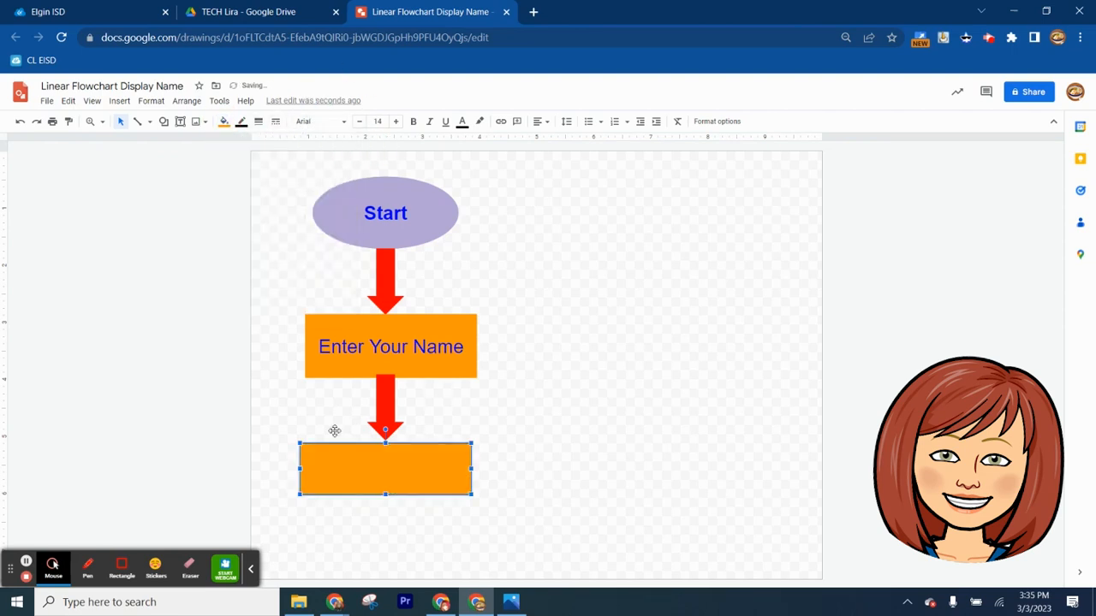
click(241, 122)
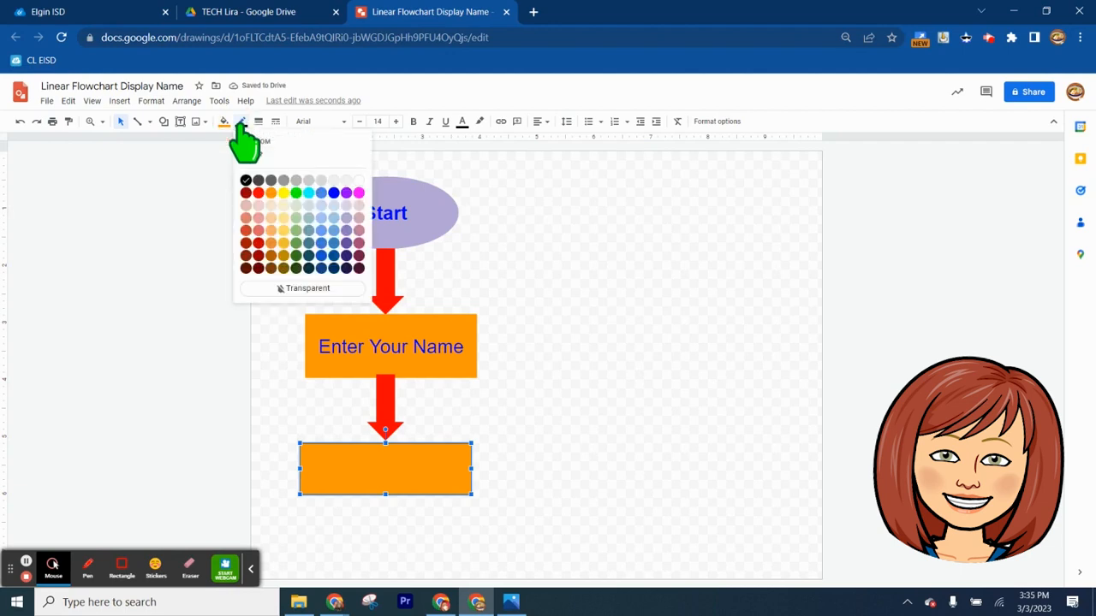
click(271, 194)
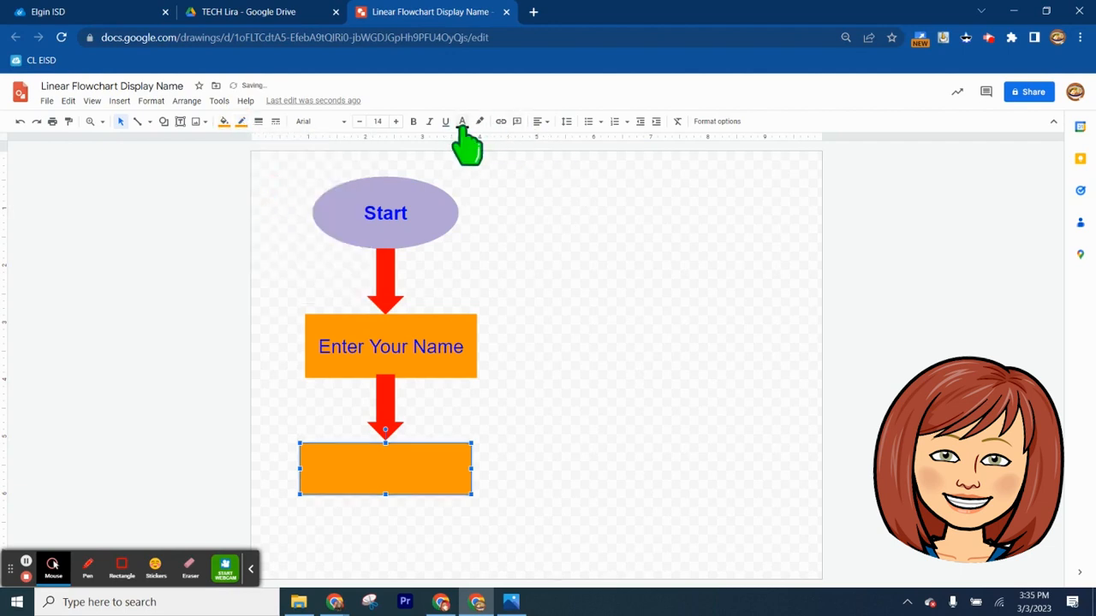
Set the text inside the lower orange rectangle to font size 24 and bright blue
click(367, 467)
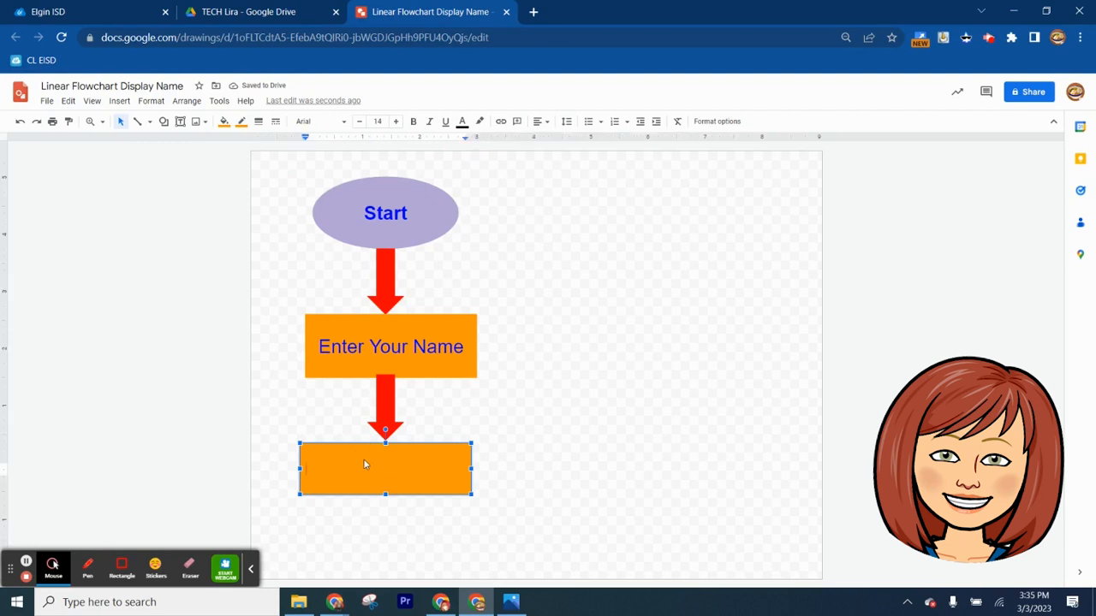
click(377, 120)
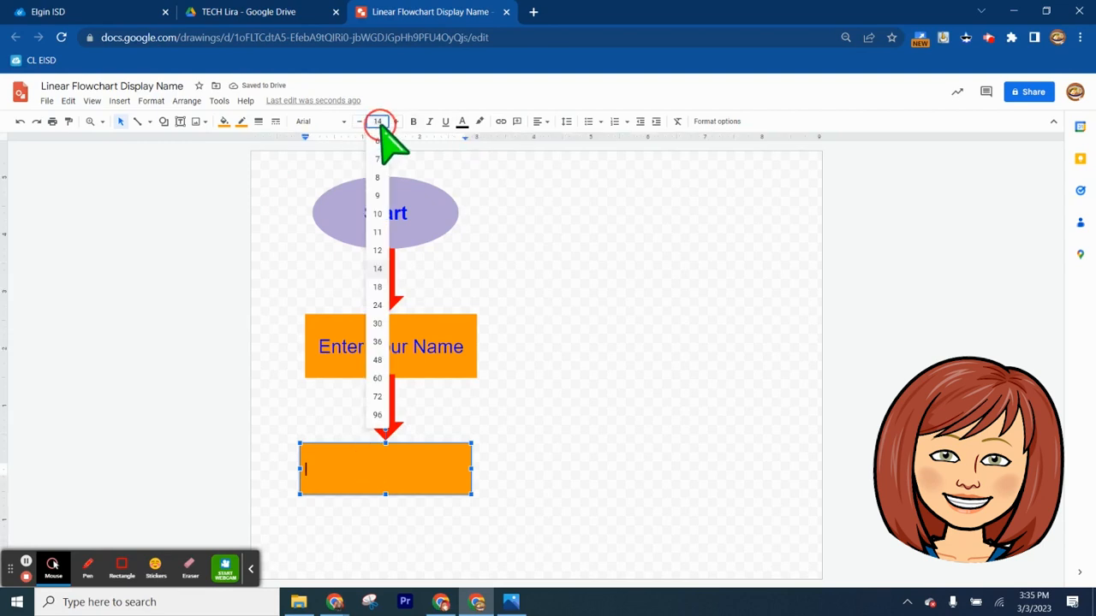
click(377, 305)
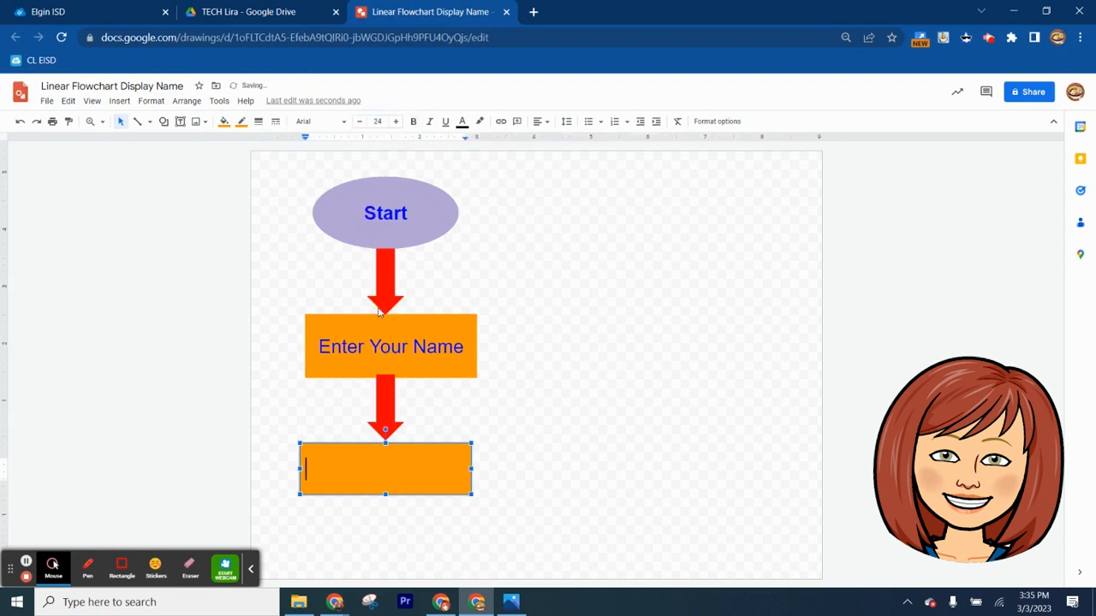
click(463, 124)
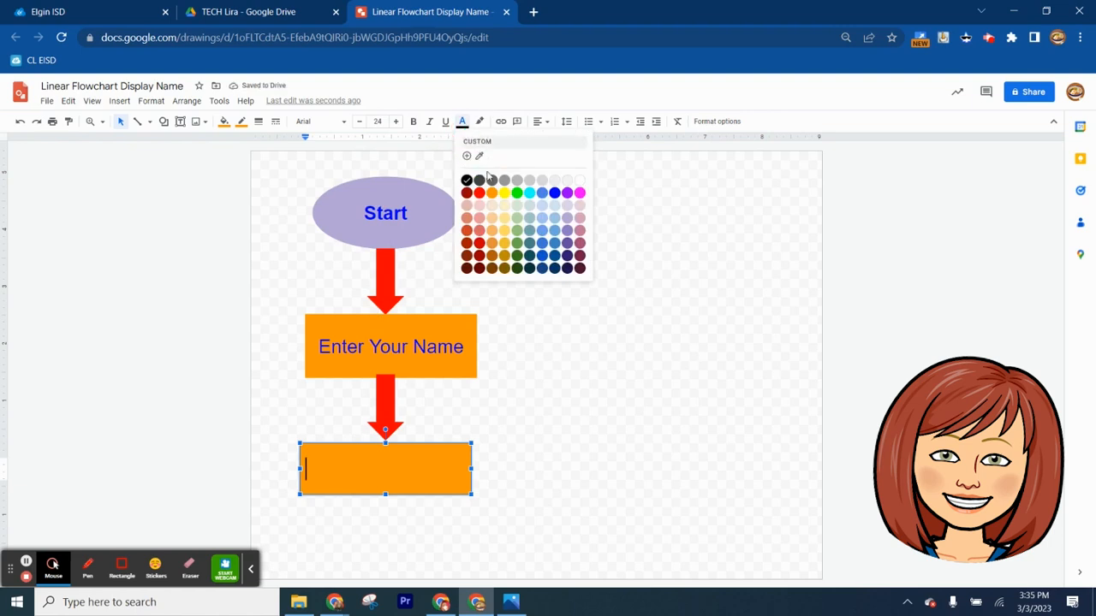
click(555, 193)
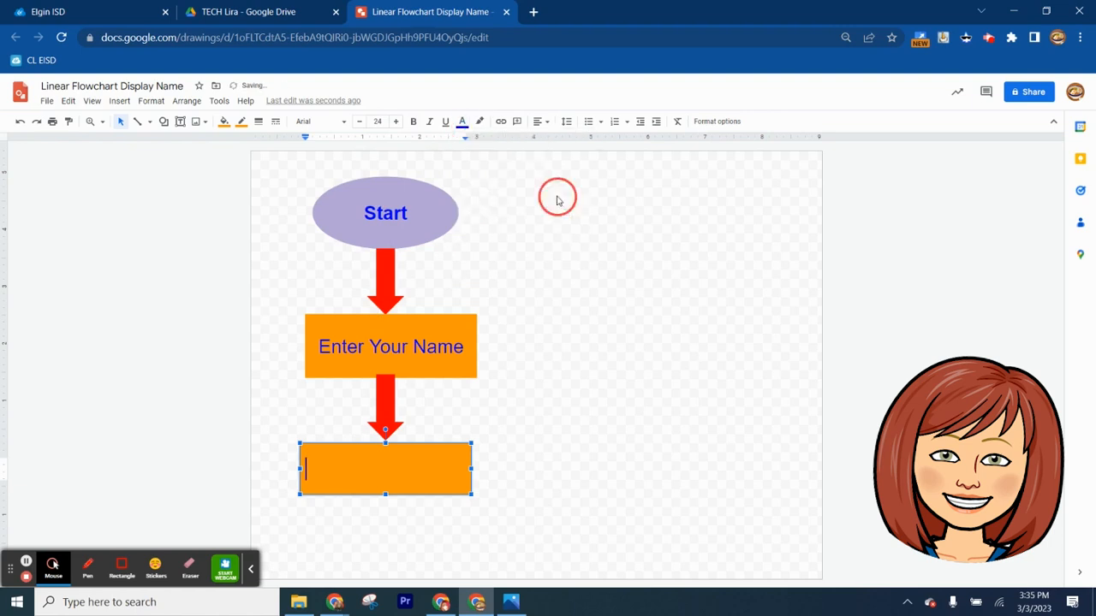
Enter the centered label "Display Your Name" in the lower rectangle and nudge the rectangle up to the arrow's tip
click(540, 123)
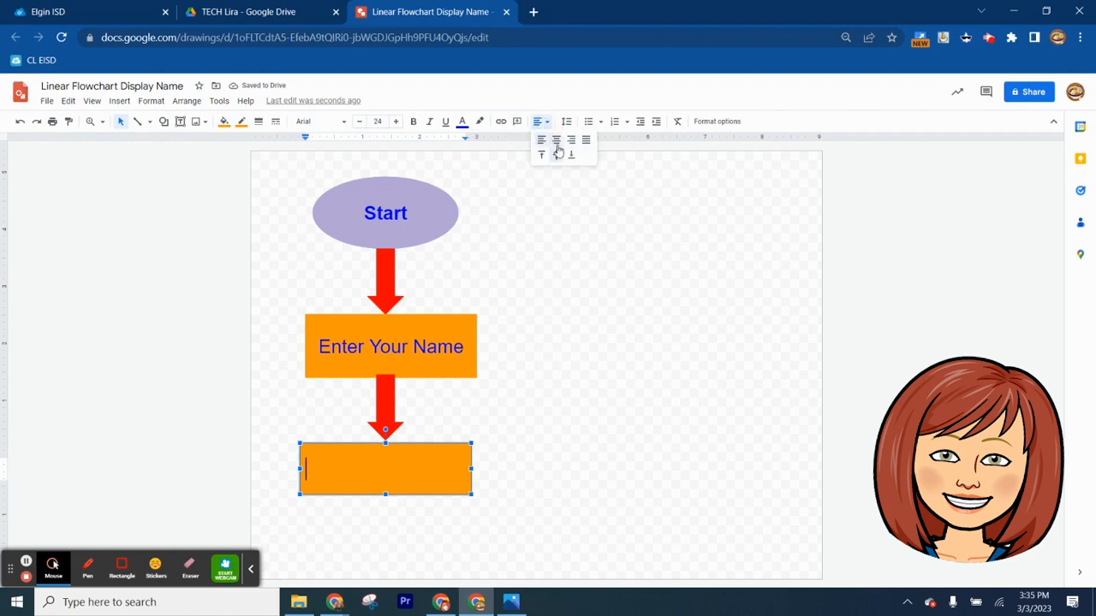
click(555, 140)
click(541, 122)
text(Display )
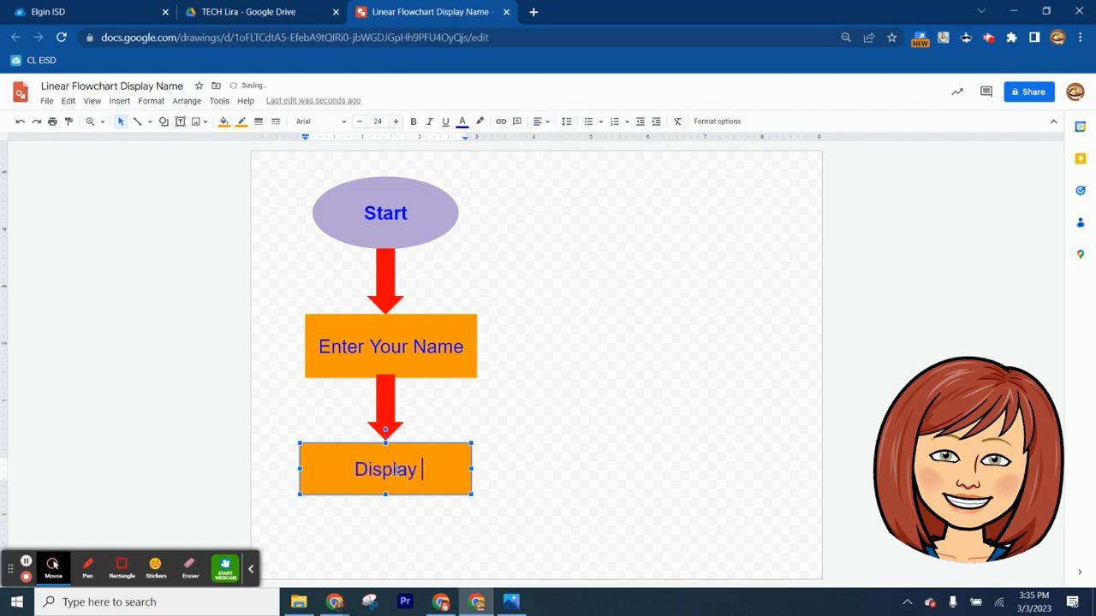
text(Your Name)
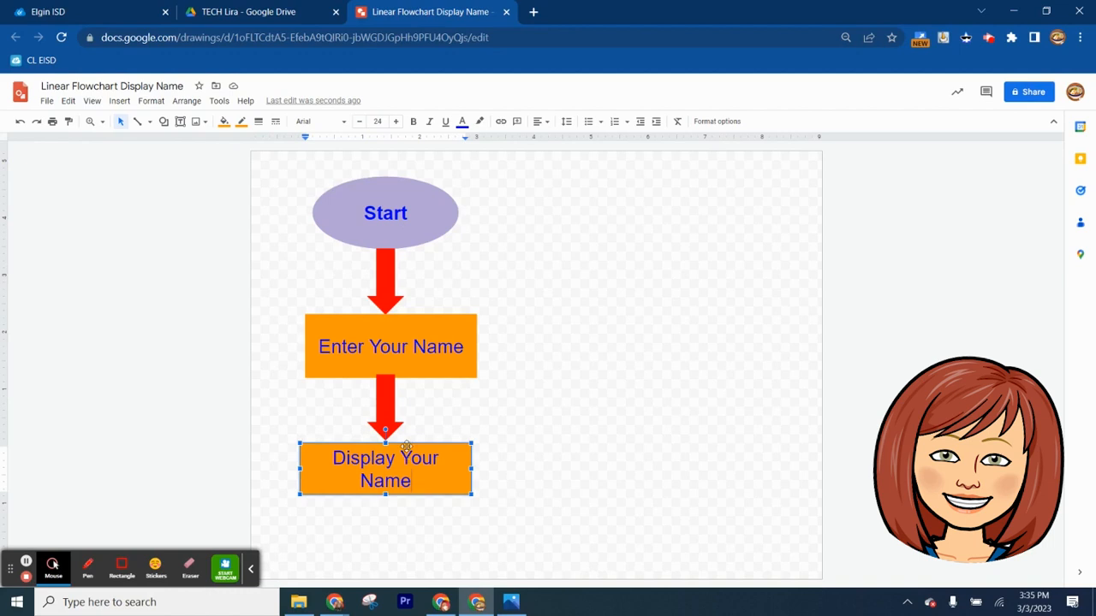
drag(405, 444, 405, 438)
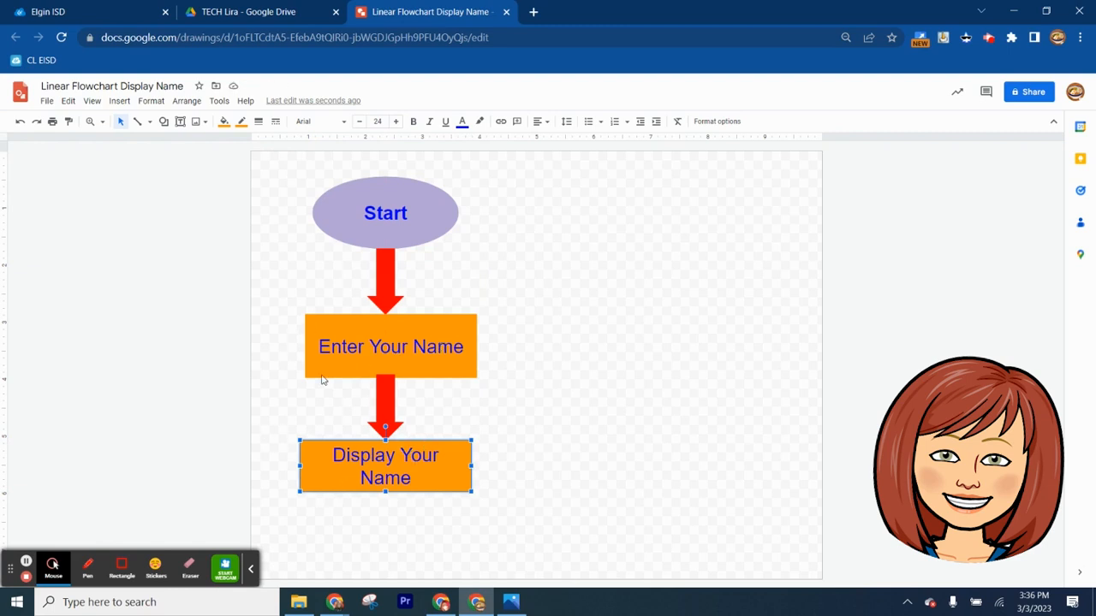
Duplicate the second red down arrow and place the copy directly under the "Display Your Name" rectangle
right_click(384, 390)
click(423, 293)
right_click(531, 416)
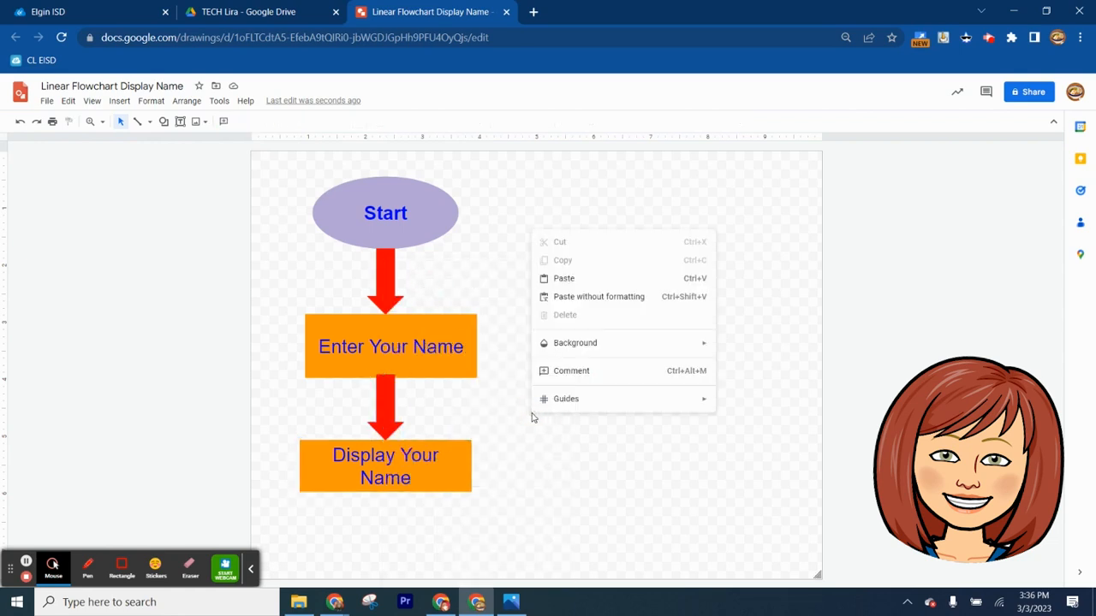
click(569, 278)
drag(393, 415, 381, 522)
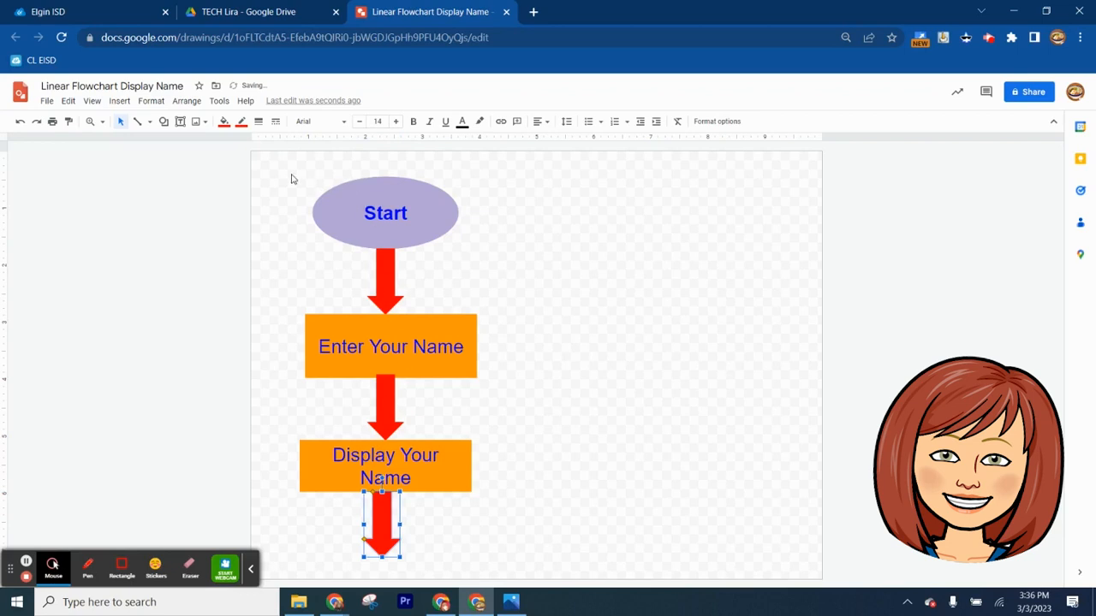
Shrink all the flowchart shapes together proportionally and move the group up near the canvas's upper edge, leaving room beneath the last arrow
drag(297, 178, 486, 529)
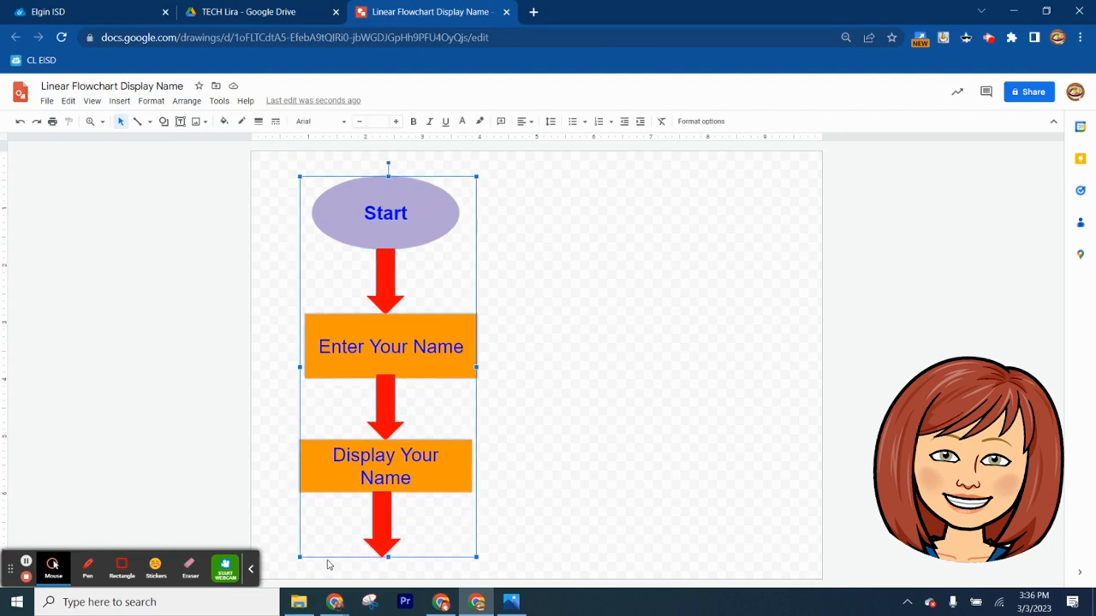
drag(300, 556, 339, 507)
drag(413, 220, 415, 213)
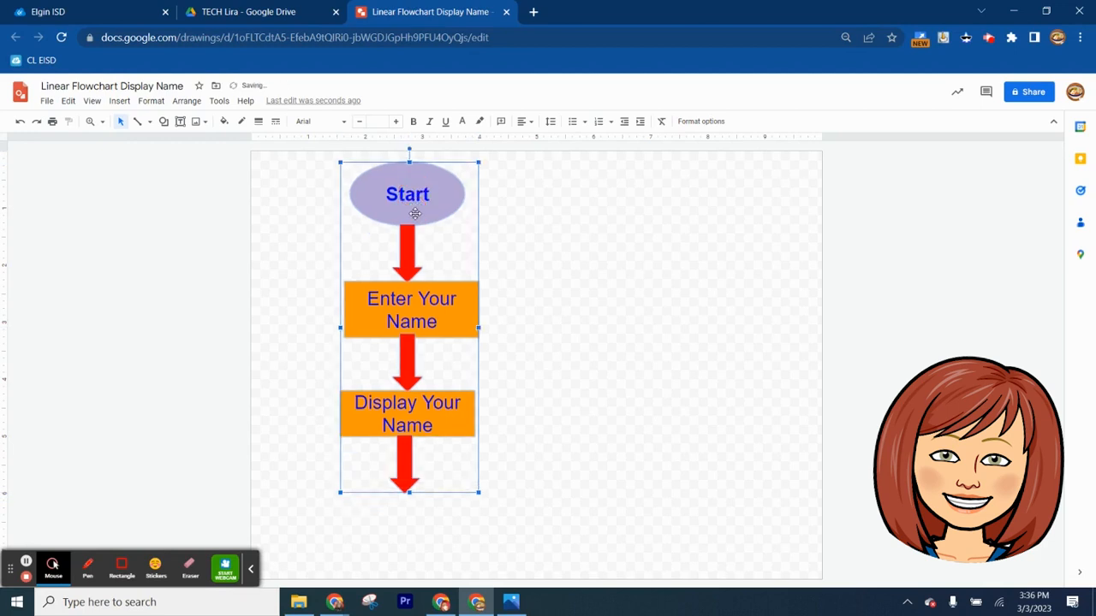
click(516, 254)
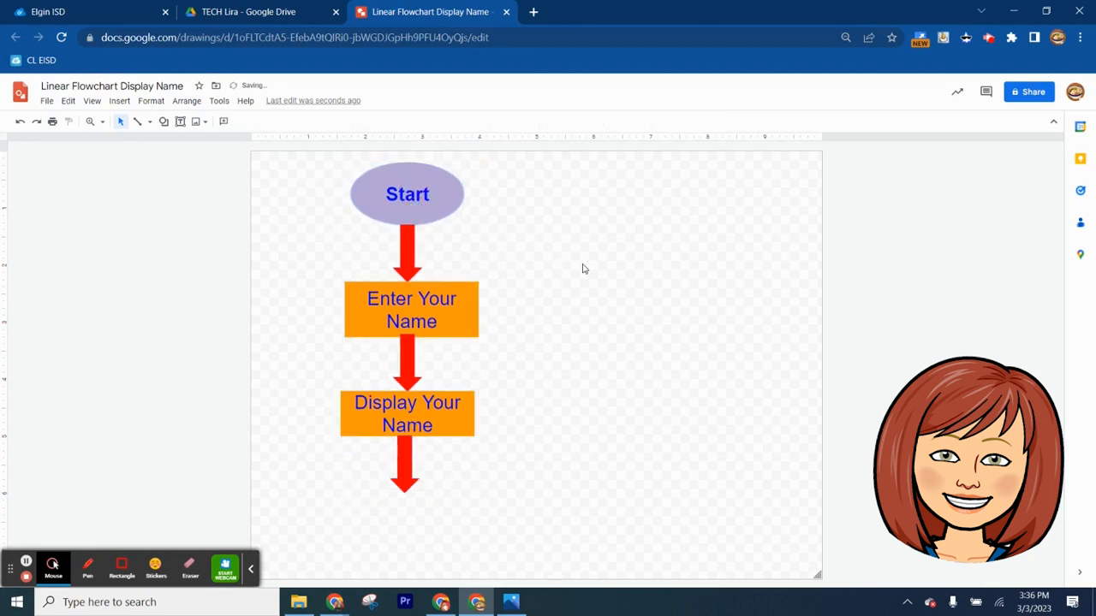
Draw an oval about as wide as the "Display Your Name" rectangle and place it directly under the last arrow's tip
click(164, 123)
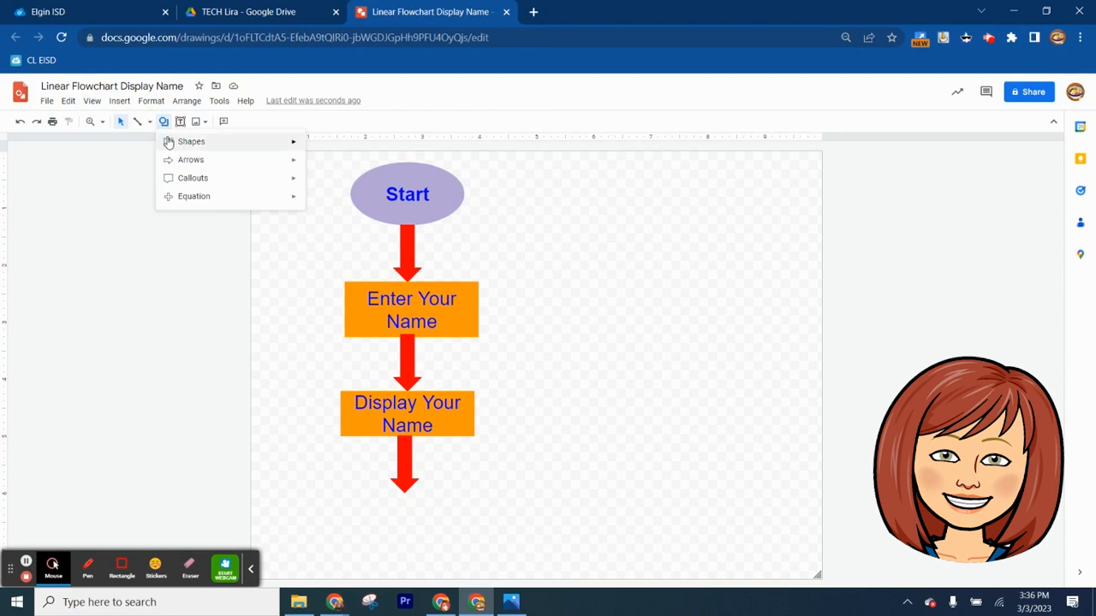
mouse_move(191, 141)
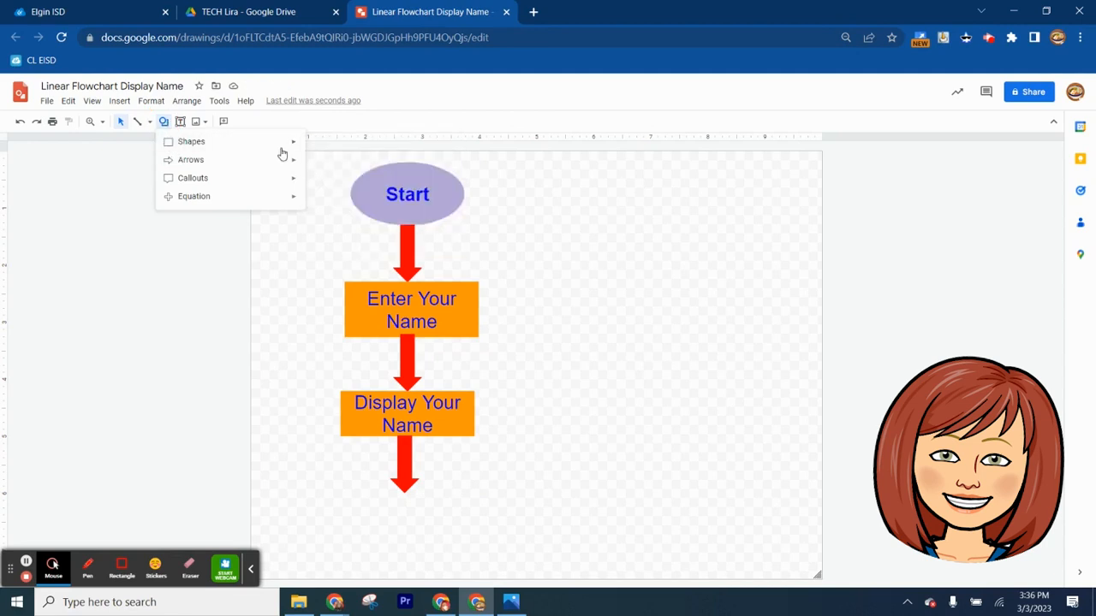
click(313, 168)
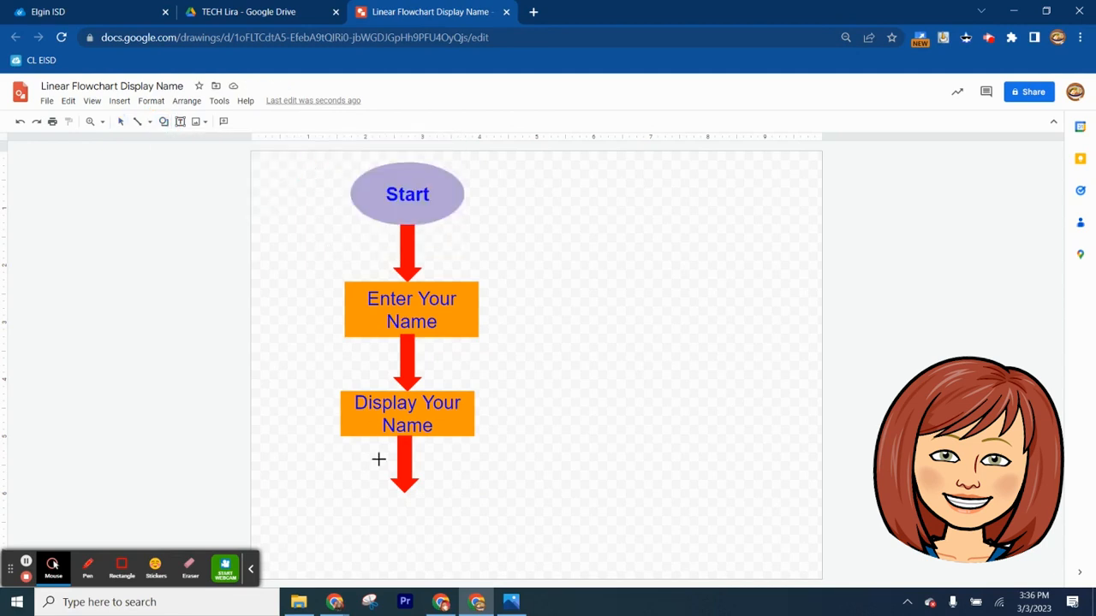
drag(349, 505, 479, 571)
drag(420, 534, 411, 521)
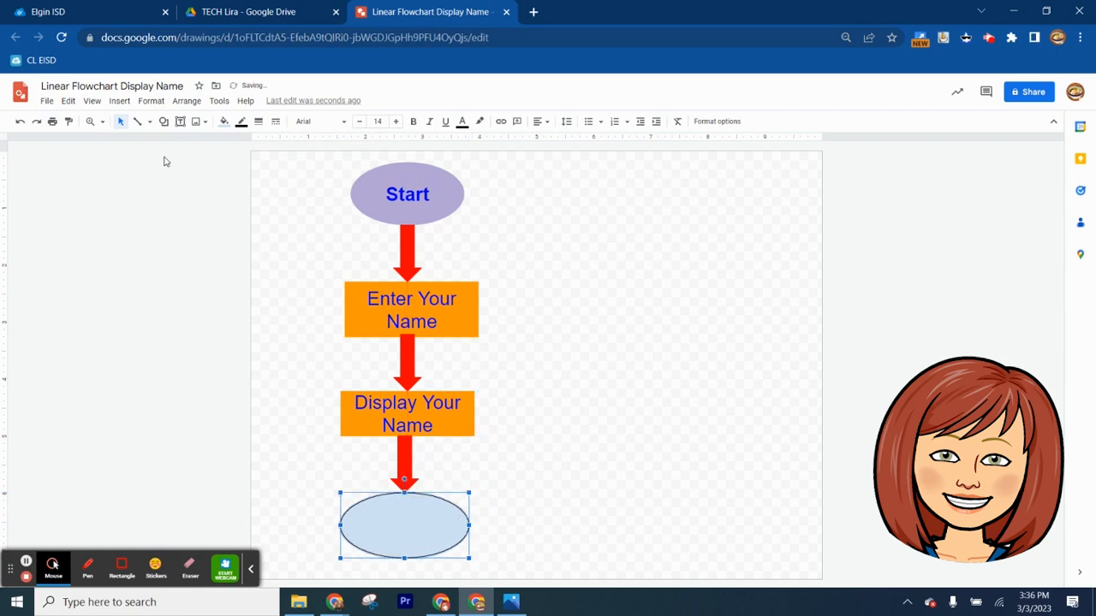
Give the new lower oval a light purple 2 fill and a matching light purple 2 border
click(224, 122)
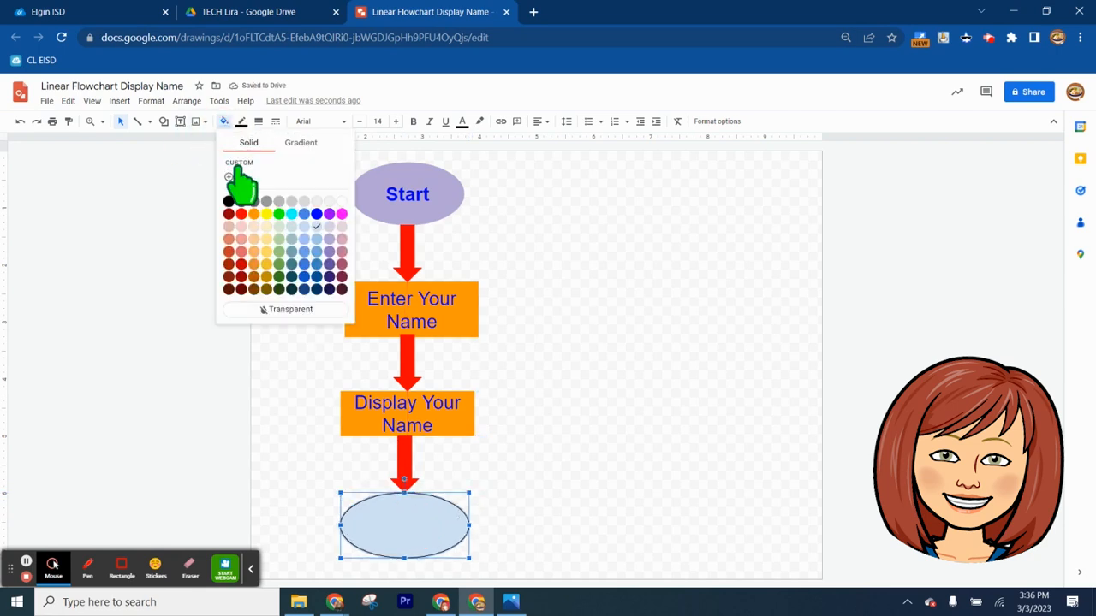
click(329, 239)
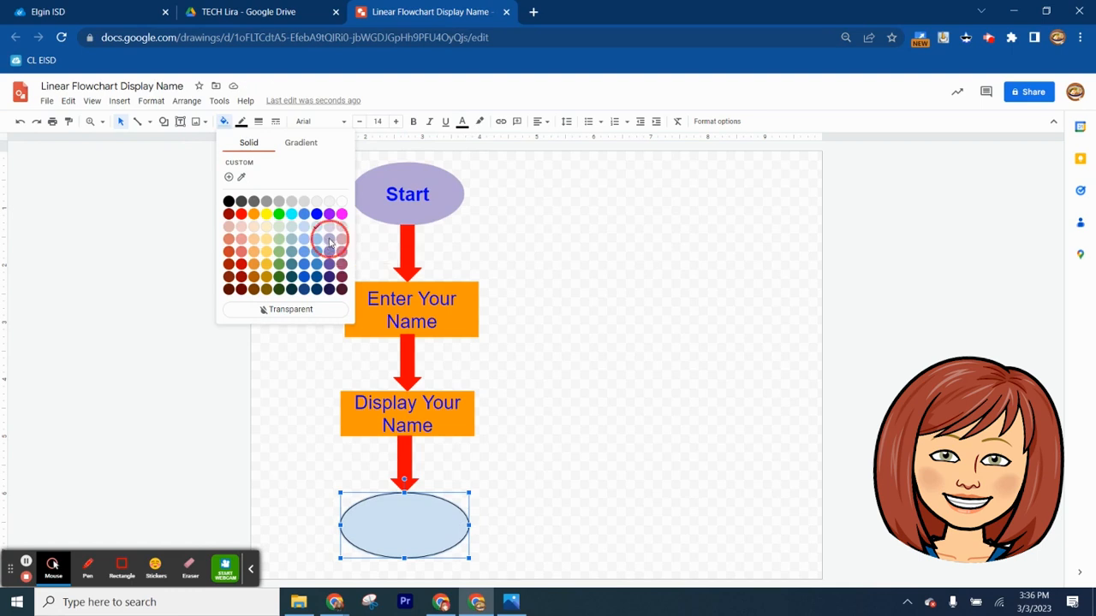
click(241, 122)
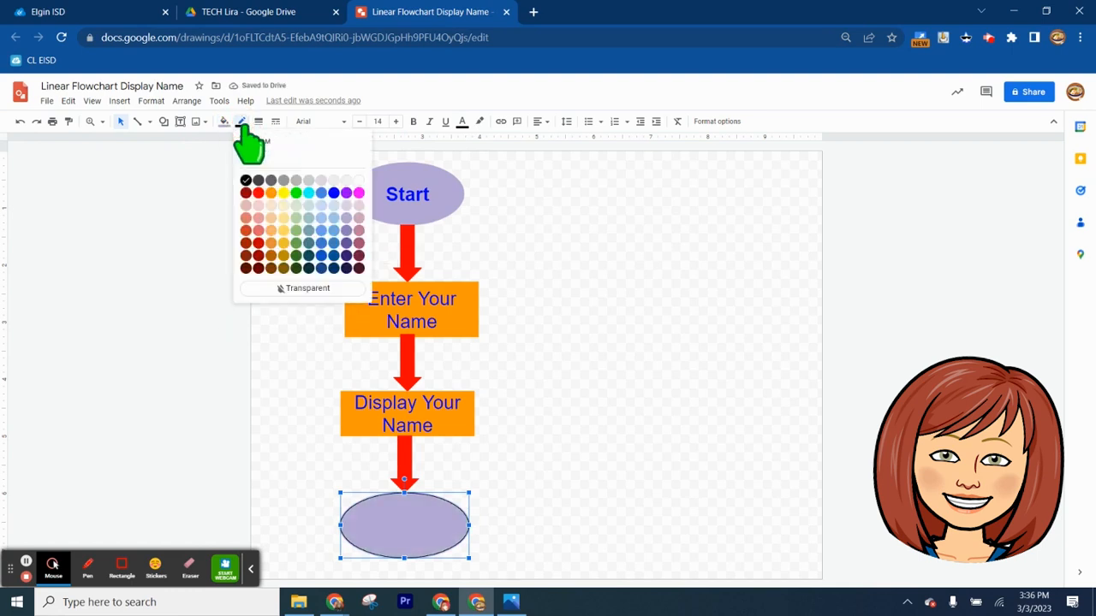
click(346, 219)
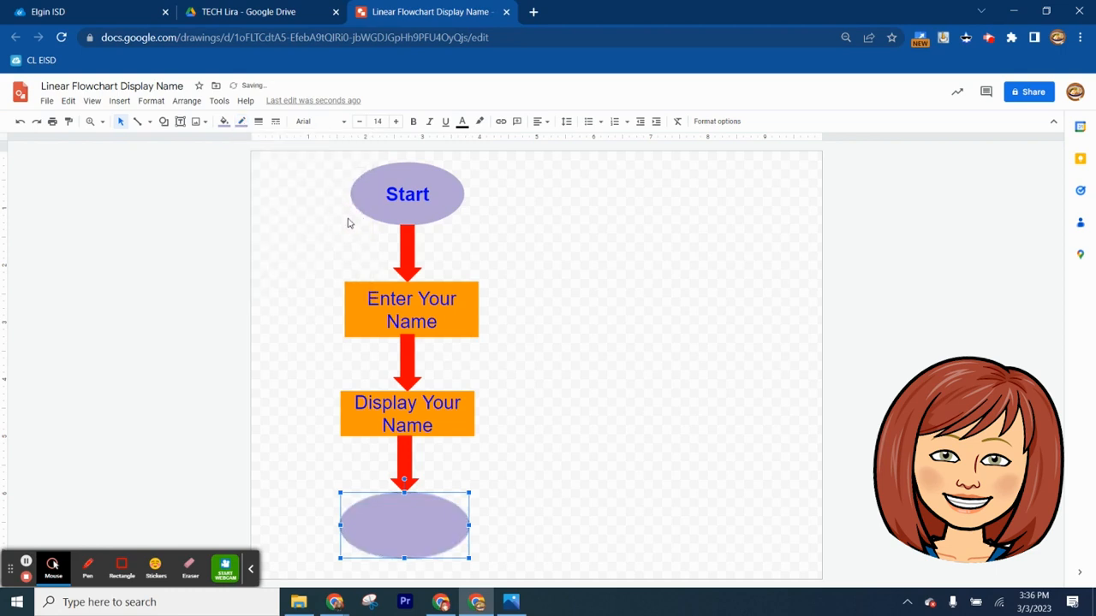
Set the text inside the lower oval to bright blue, centered, font size 24
click(404, 539)
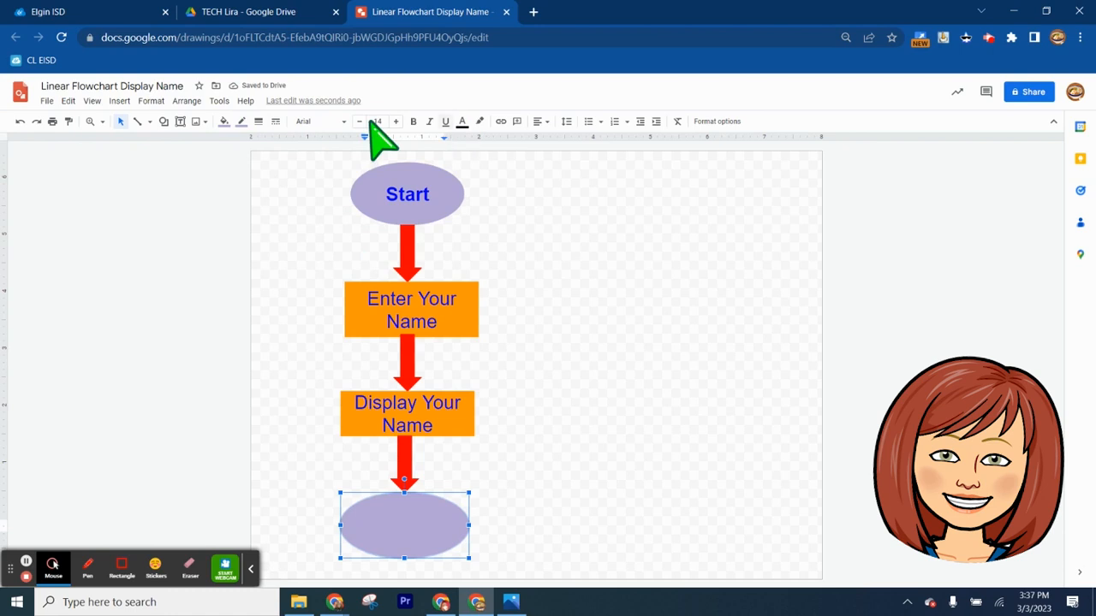
click(462, 121)
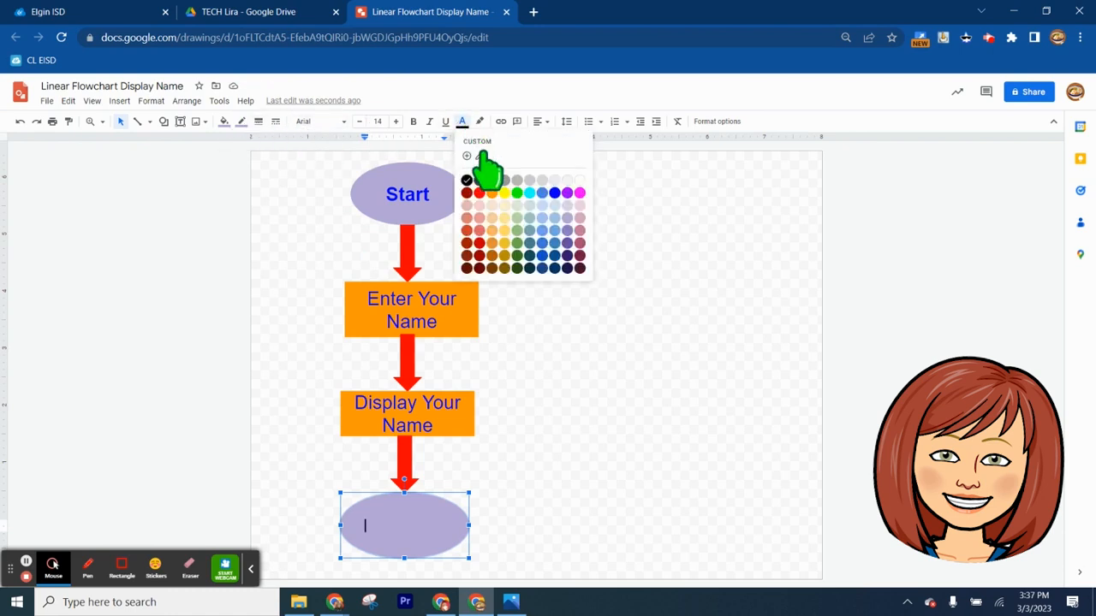
click(557, 190)
click(539, 121)
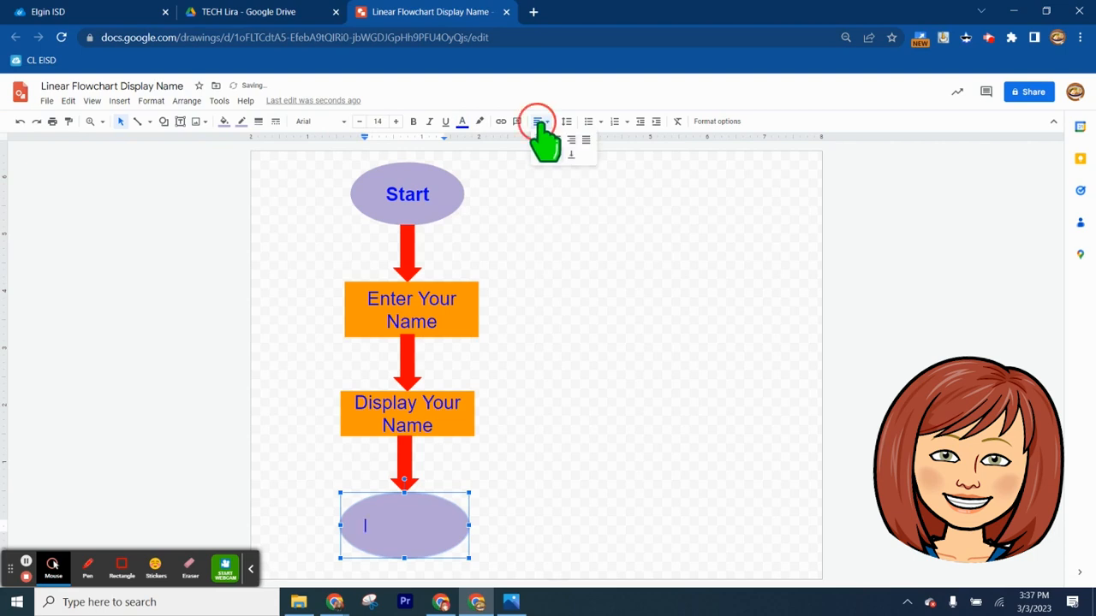
click(555, 140)
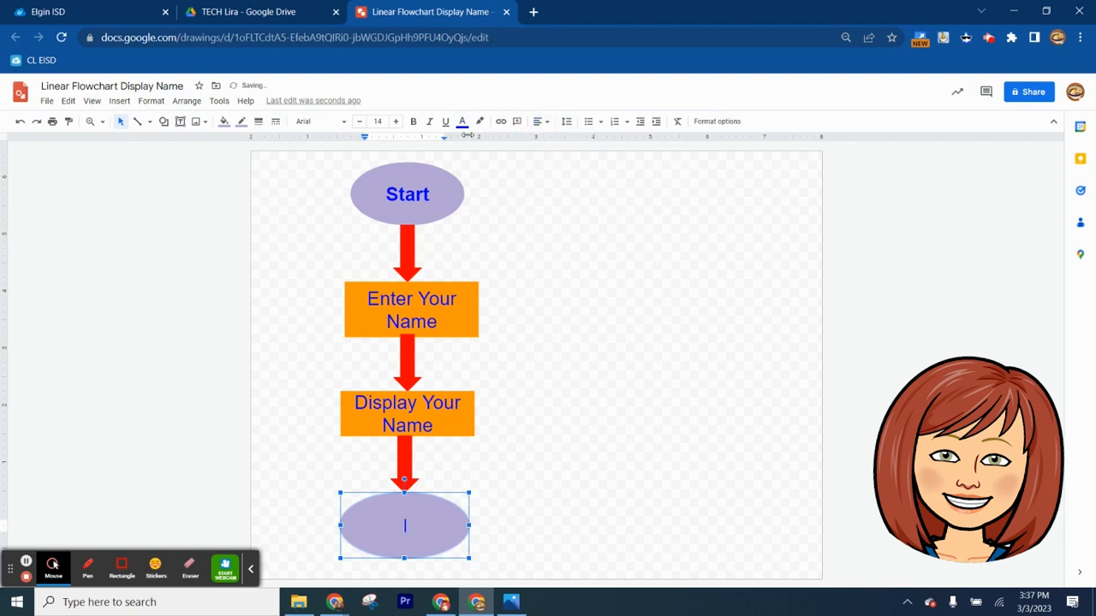
click(378, 122)
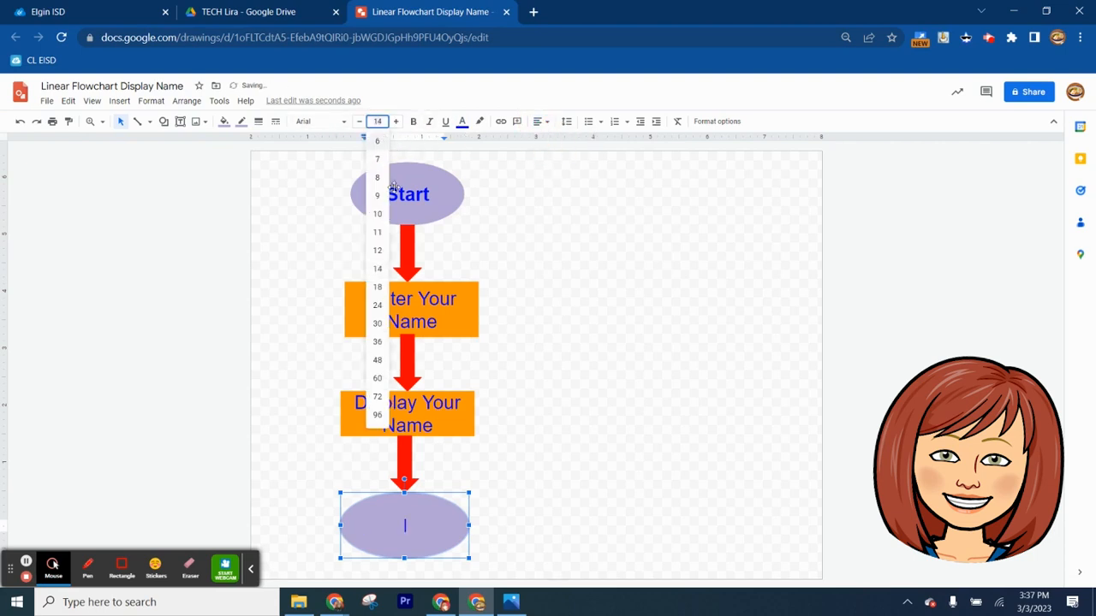
click(380, 308)
Enter the label "End" in the lower oval and make it bold
text(End)
key(ctrl+a)
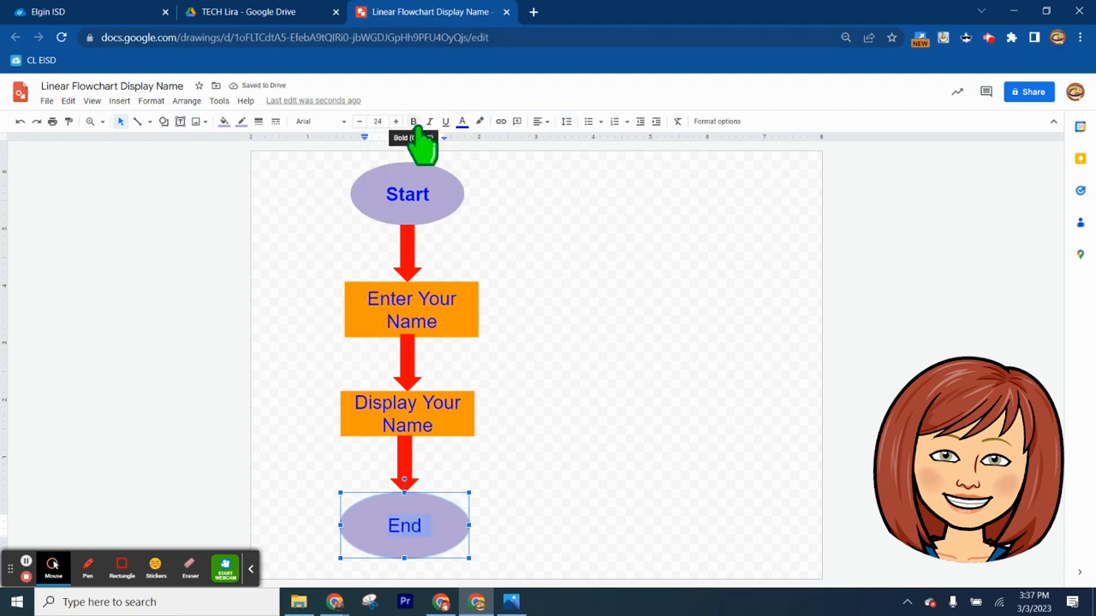
click(414, 121)
click(540, 443)
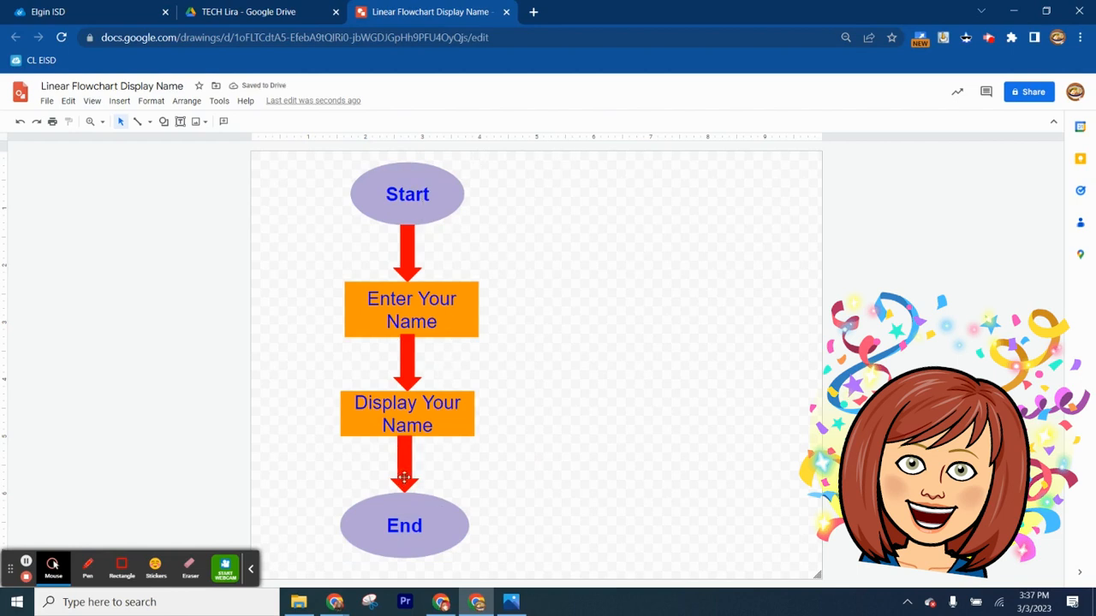
click(401, 356)
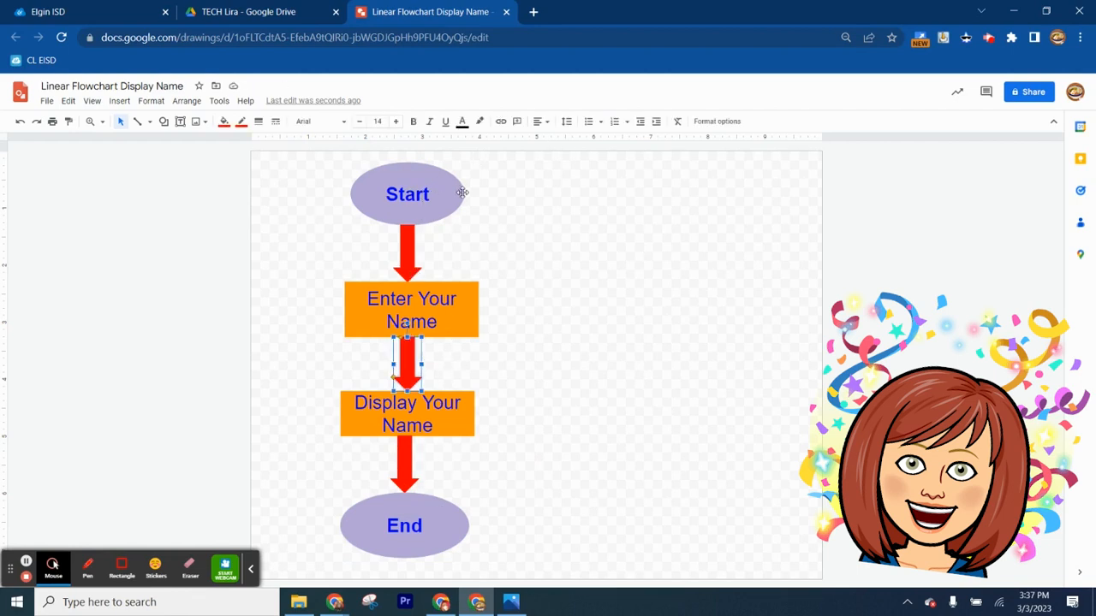